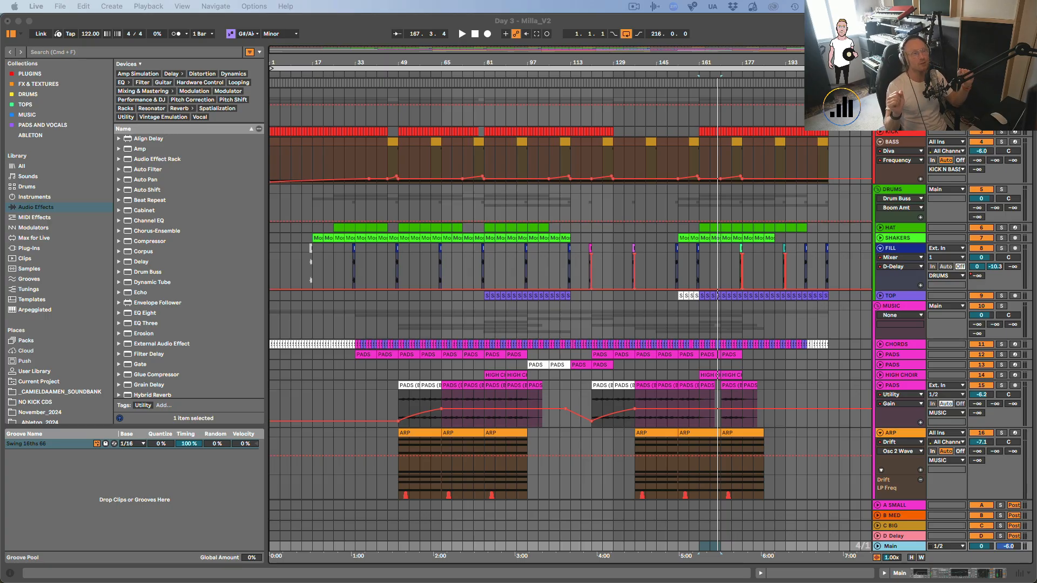
# Unfold the CHORDS track to show its Gain automation
pyautogui.click(880, 346)
pyautogui.click(878, 344)
pyautogui.scroll(-2, 294, 351)
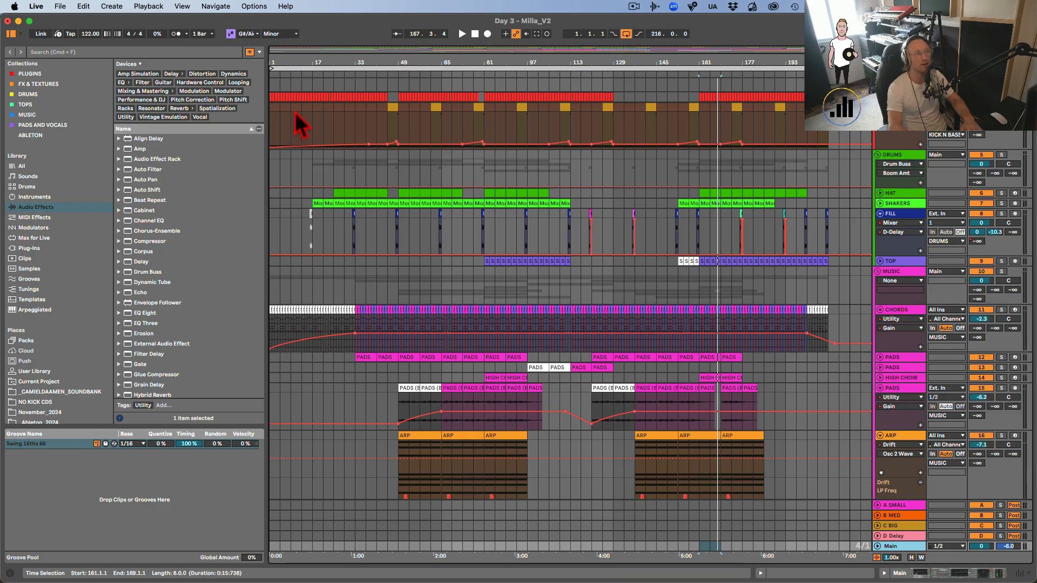
# Examine the Frequency automation on the BASS track at bars 1, 45 and 77, plus the automation lanes of the pads and arp tracks
pyautogui.click(274, 108)
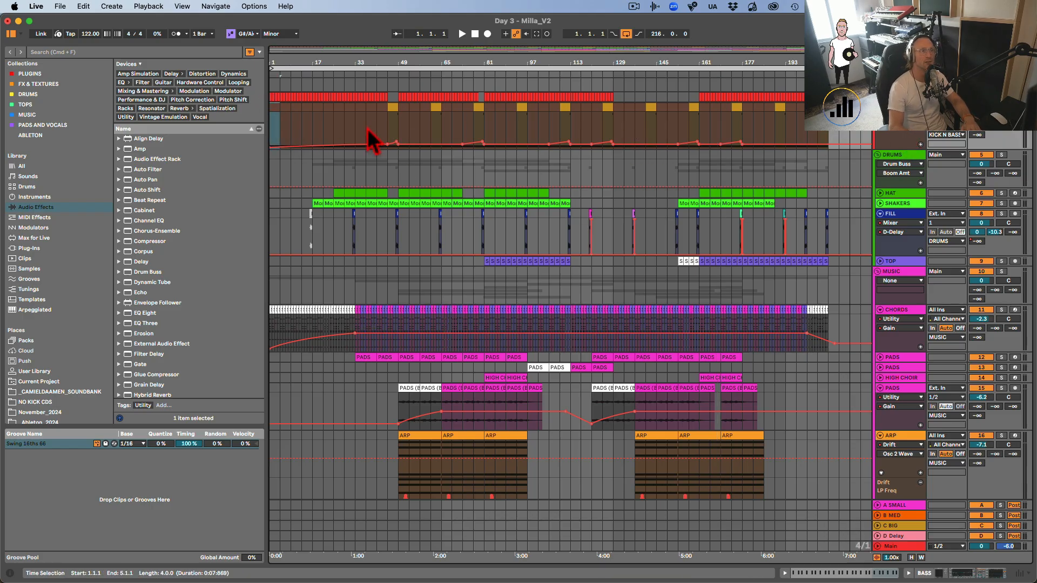
pyautogui.click(390, 129)
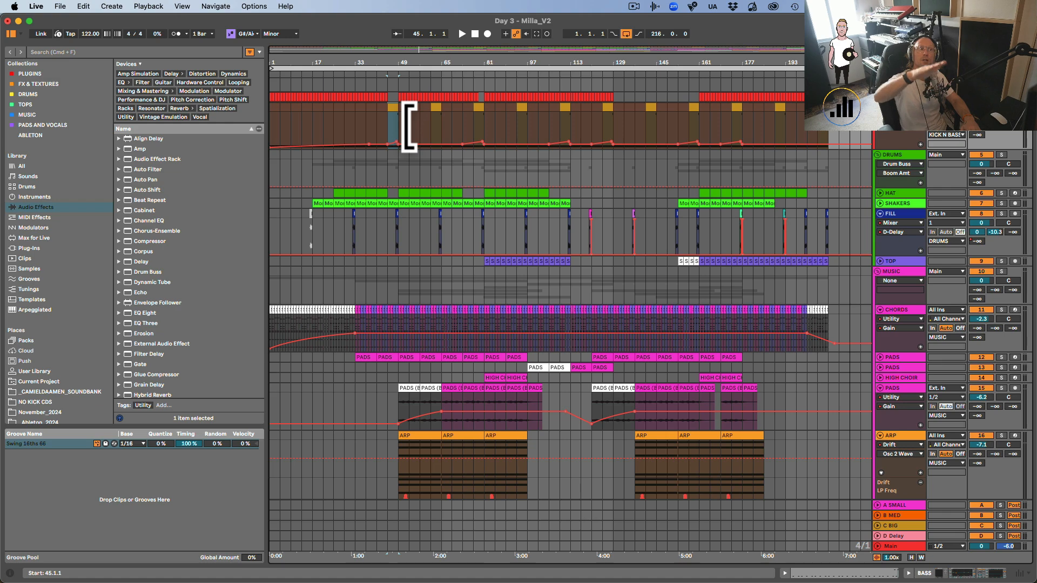
pyautogui.click(475, 116)
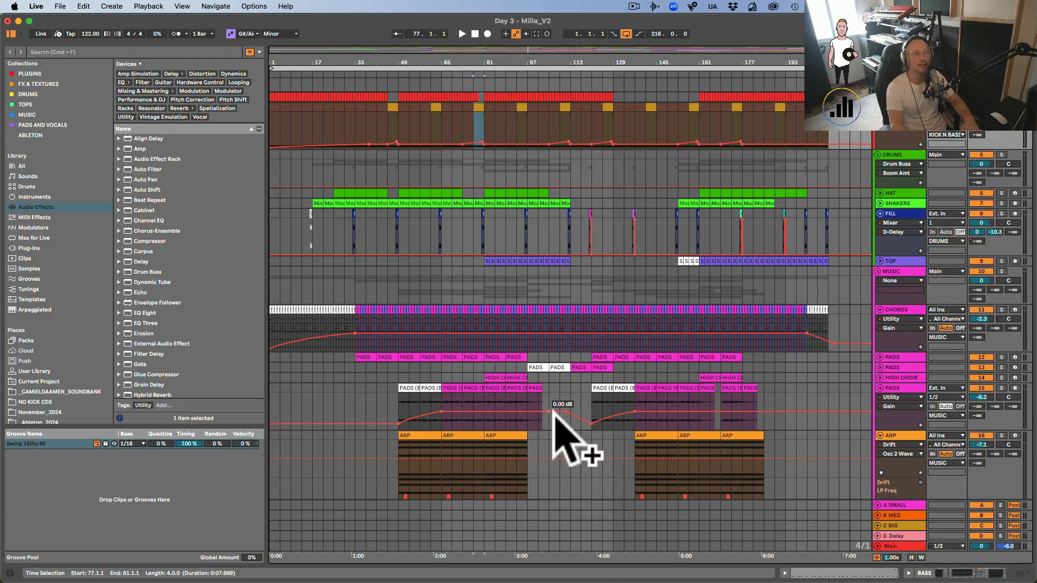
pyautogui.scroll(-5, 594, 453)
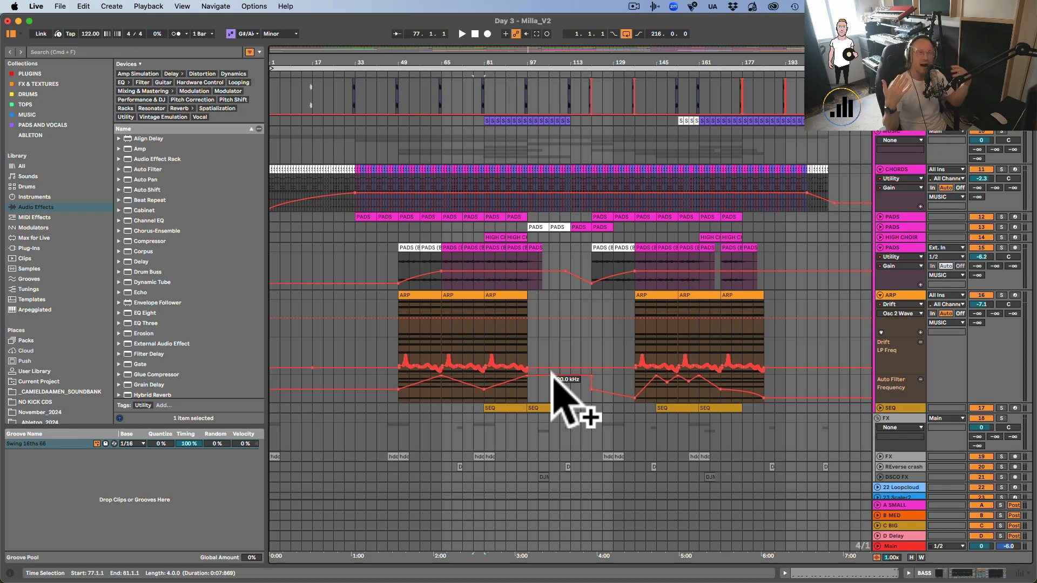
pyautogui.scroll(3, 554, 380)
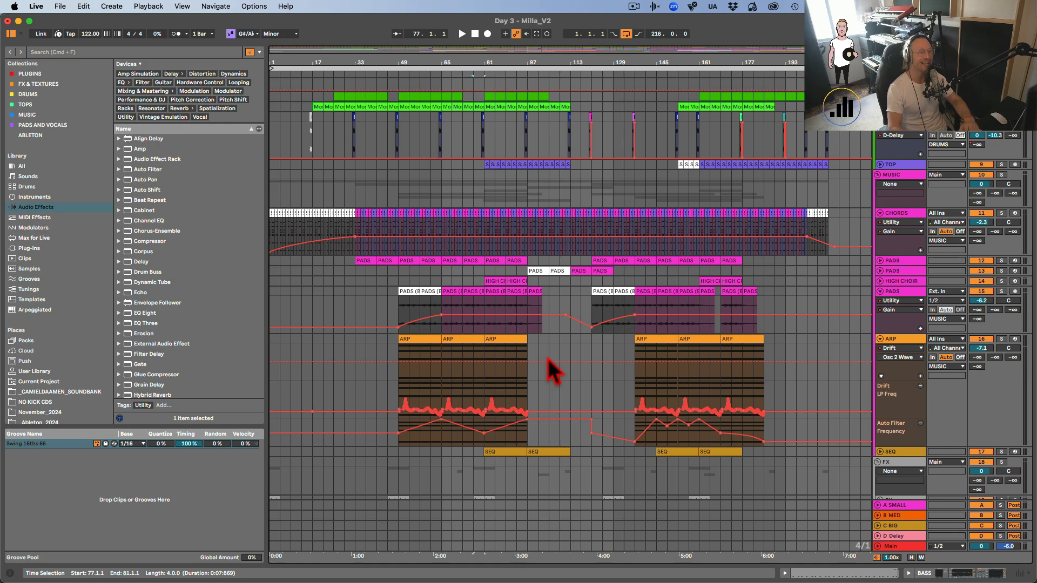
pyautogui.scroll(5, 547, 358)
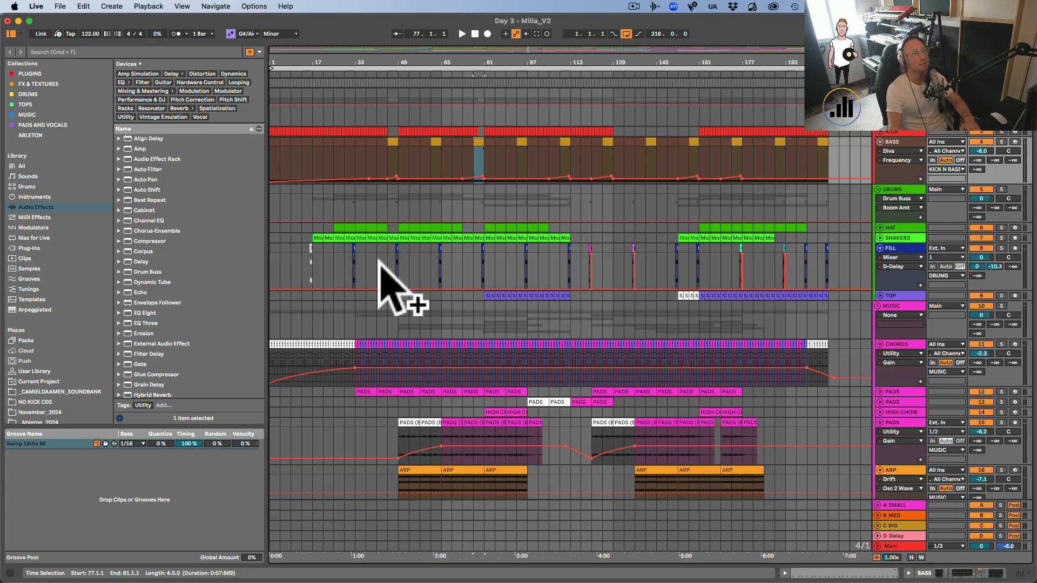
pyautogui.scroll(-5, 394, 424)
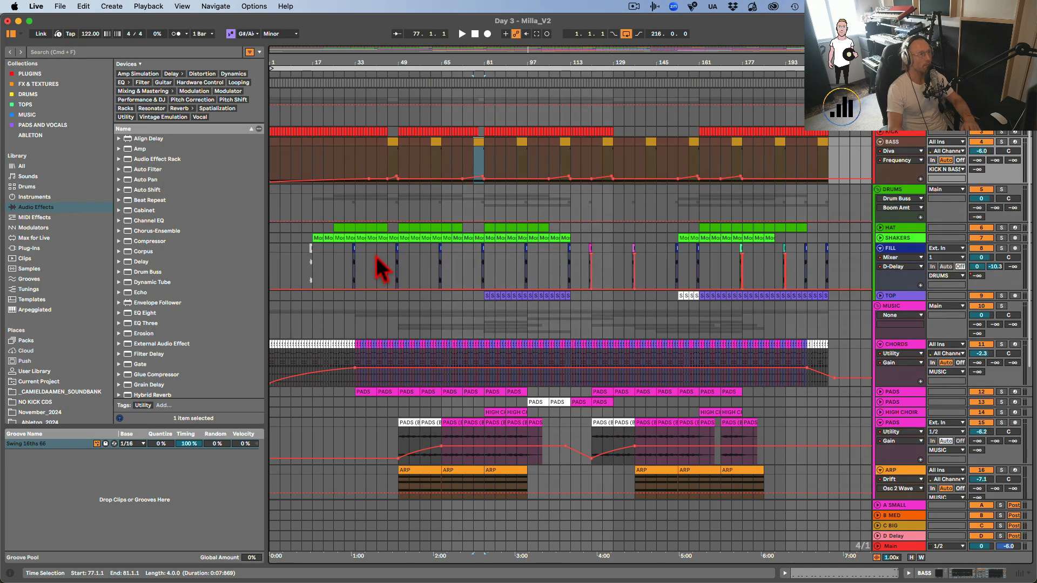
pyautogui.scroll(5, 376, 268)
# Play the arrangement from bar 41 to hear the bass filter automation
pyautogui.click(374, 159)
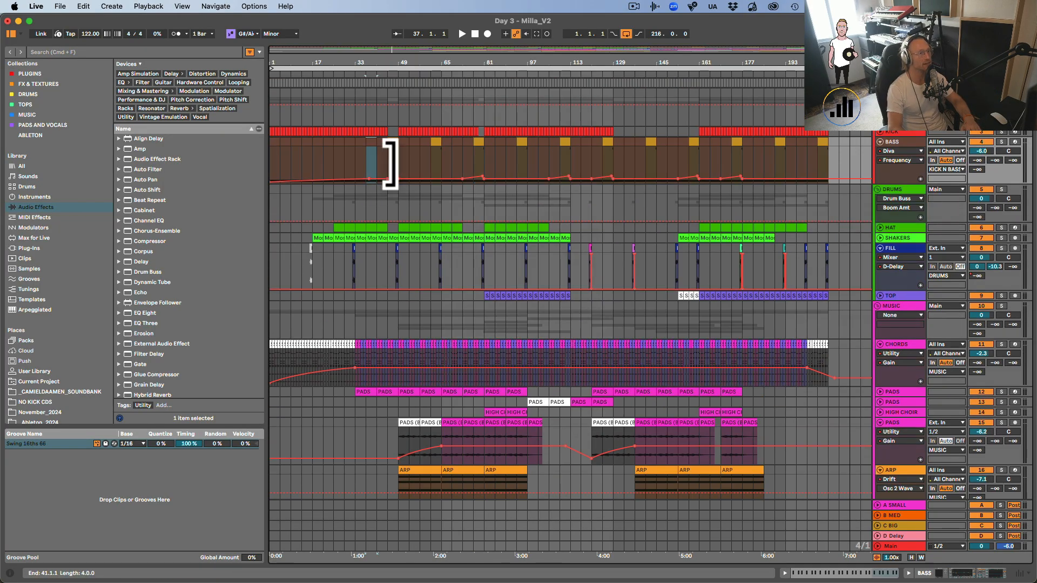
pyautogui.click(376, 160)
pyautogui.press('space')
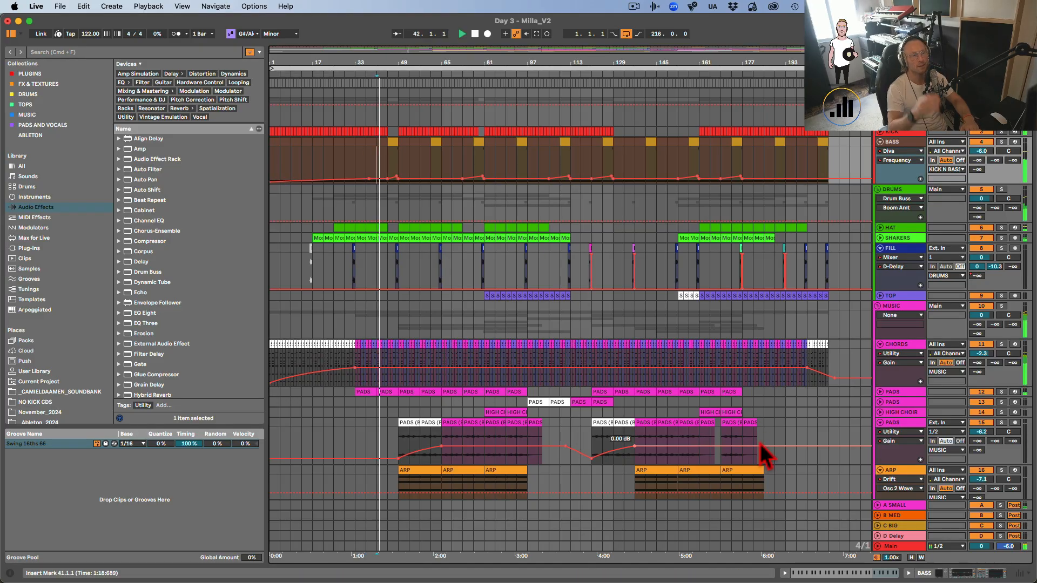
pyautogui.scroll(-1, 764, 454)
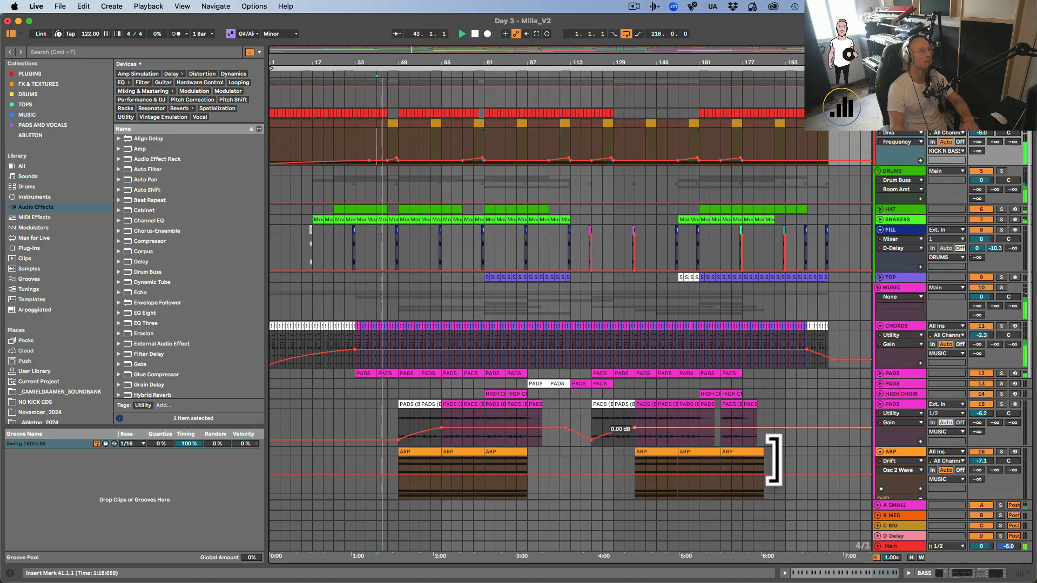
pyautogui.scroll(-2, 772, 459)
# Briefly unfold the first PADS track and compare its automation with the BASS and ARP automation during playback
pyautogui.click(878, 341)
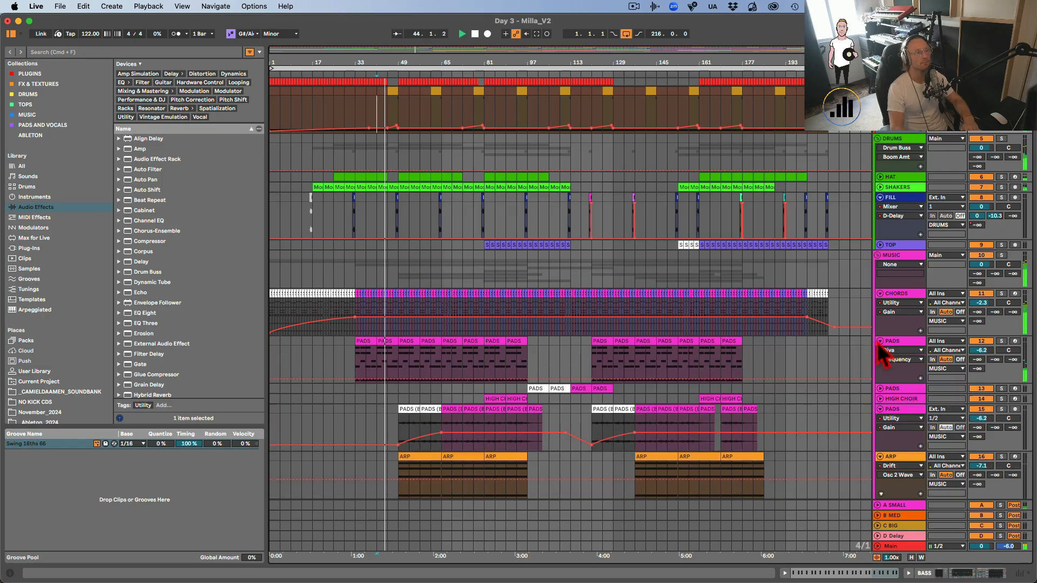
pyautogui.click(878, 342)
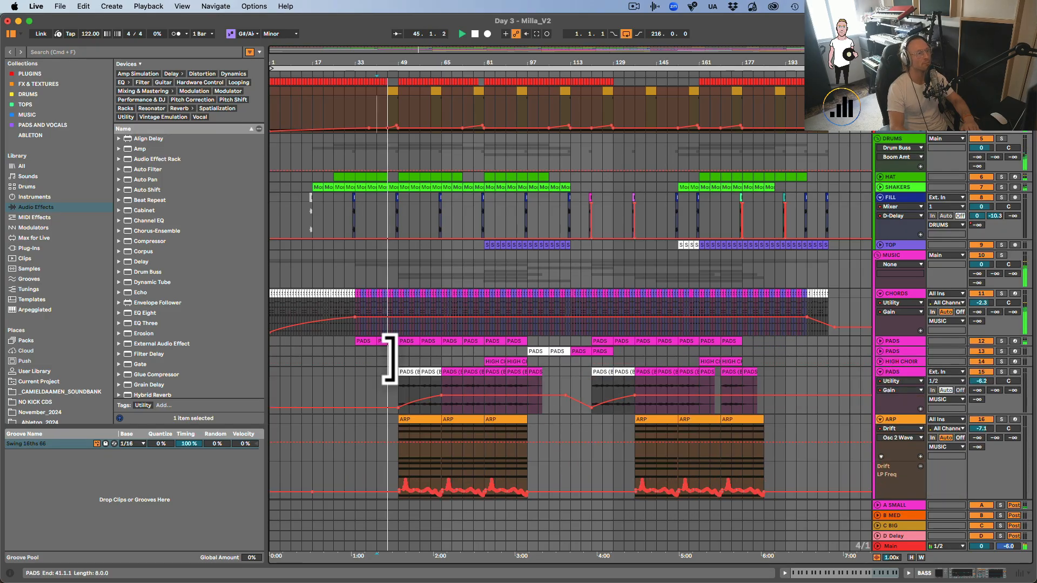
pyautogui.scroll(-2, 375, 351)
pyautogui.scroll(5, 376, 346)
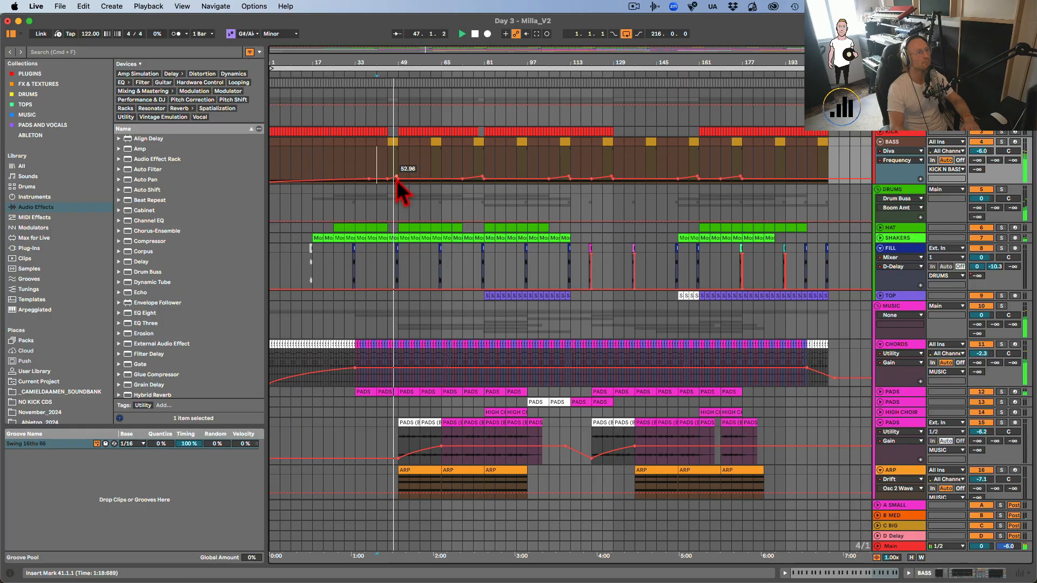
pyautogui.scroll(-7, 383, 324)
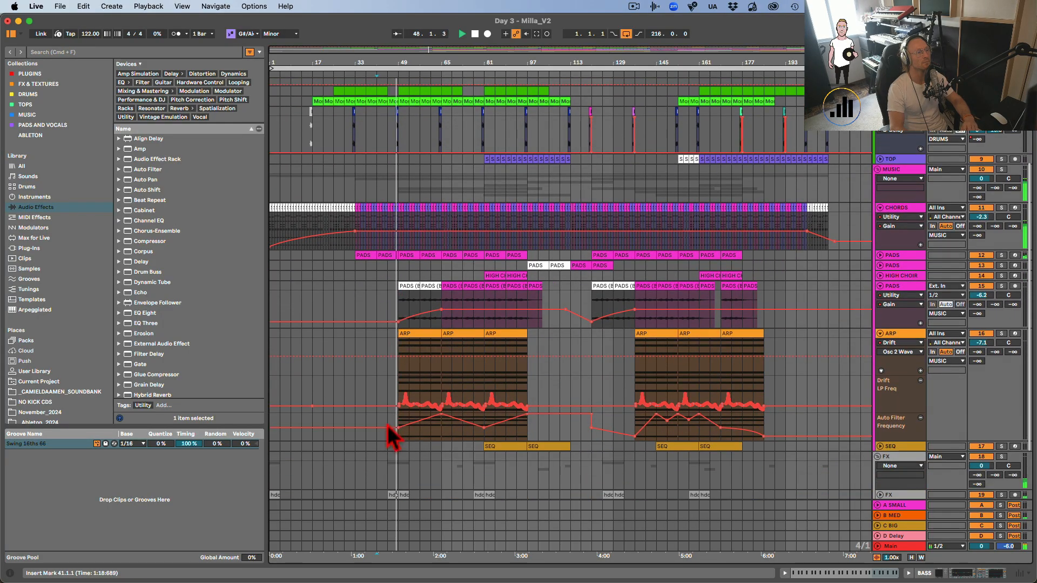
# Open the ARP track's device chain and review it from the Arpeggiator through to the Auto Filter
pyautogui.doubleClick(903, 336)
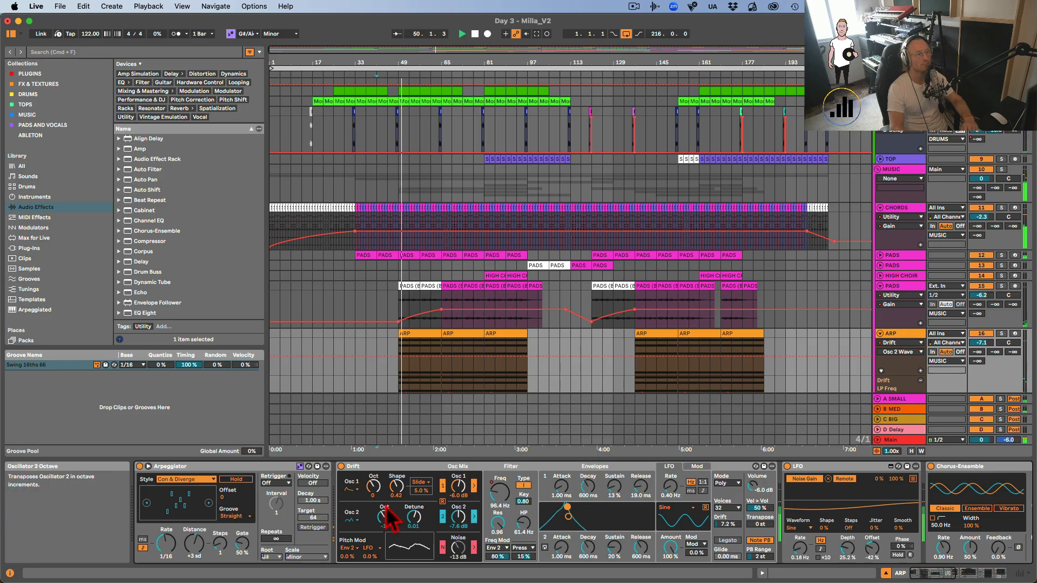
pyautogui.hscroll(10, 388, 517)
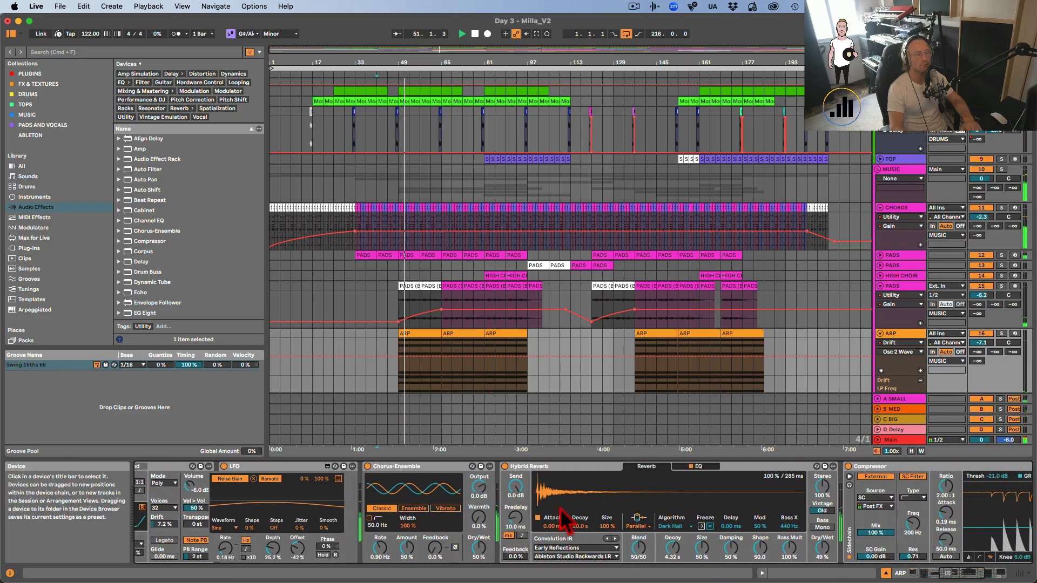
pyautogui.hscroll(8, 559, 508)
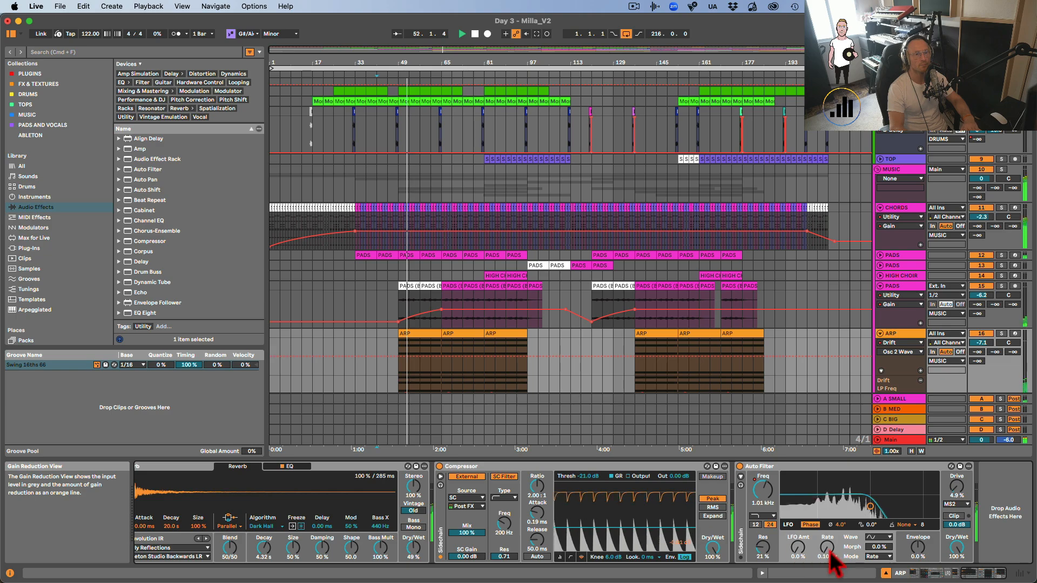
pyautogui.hscroll(-8, 773, 522)
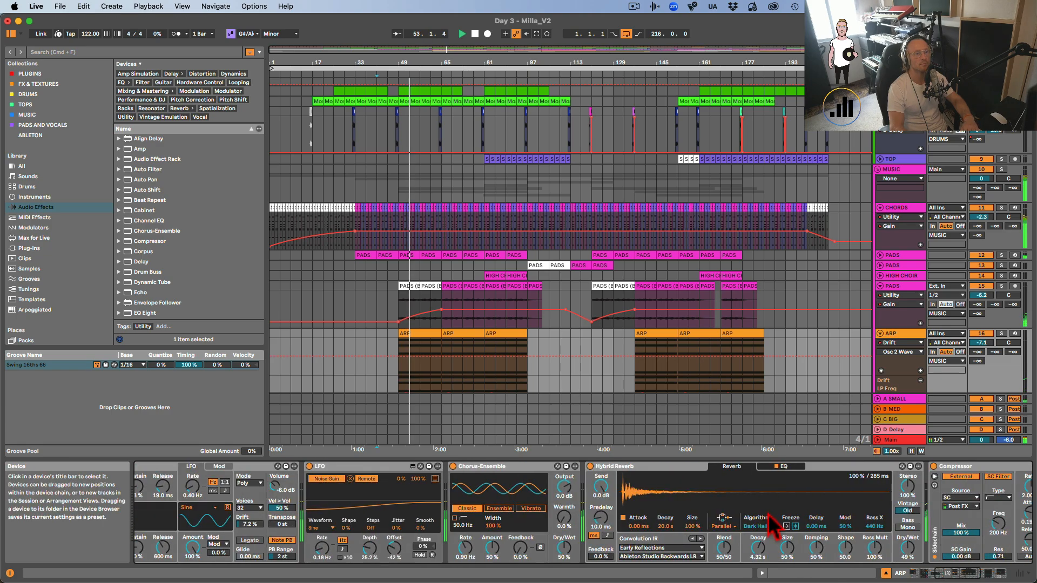
pyautogui.hscroll(-4, 767, 514)
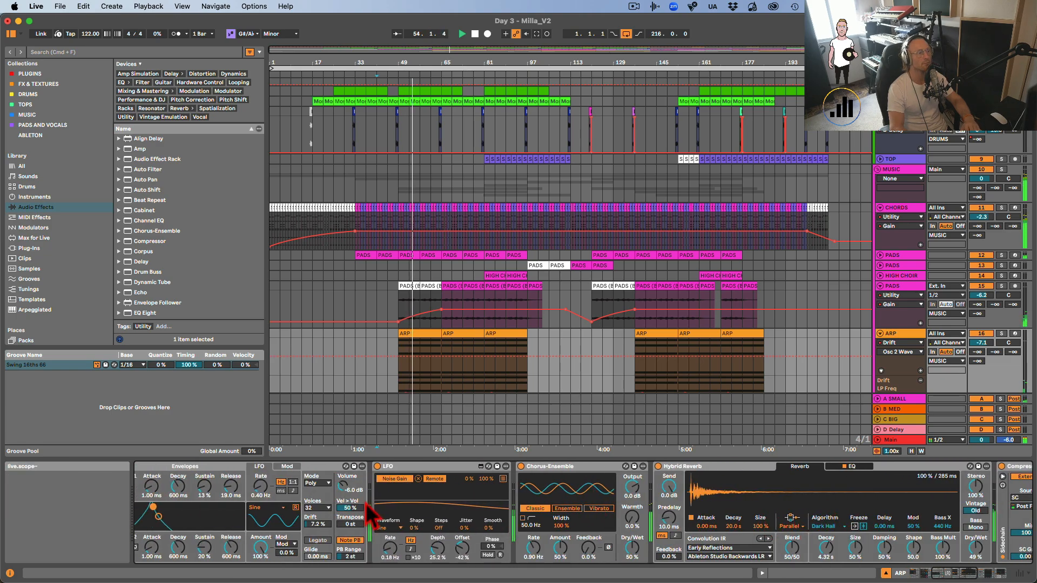
pyautogui.hscroll(-15, 367, 514)
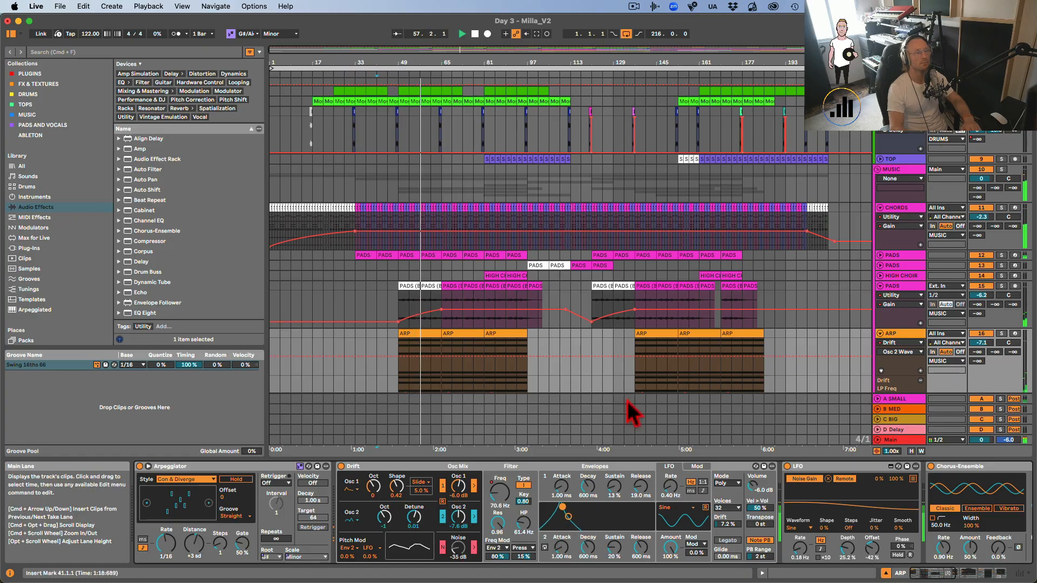
# Add a separate lane for each automated envelope on the ARP track
pyautogui.rightClick(899, 365)
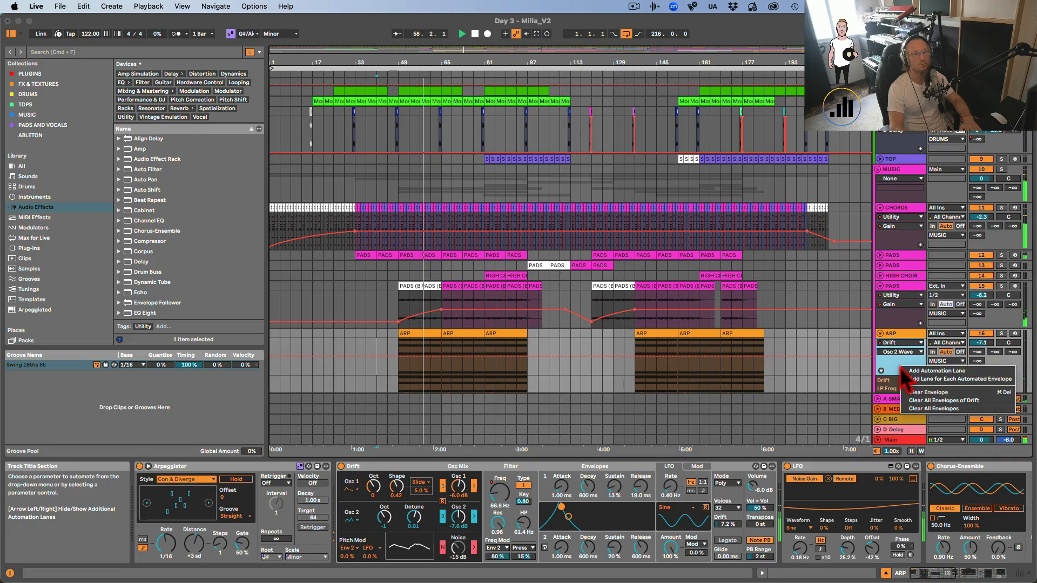
pyautogui.click(913, 381)
pyautogui.scroll(-8, 520, 307)
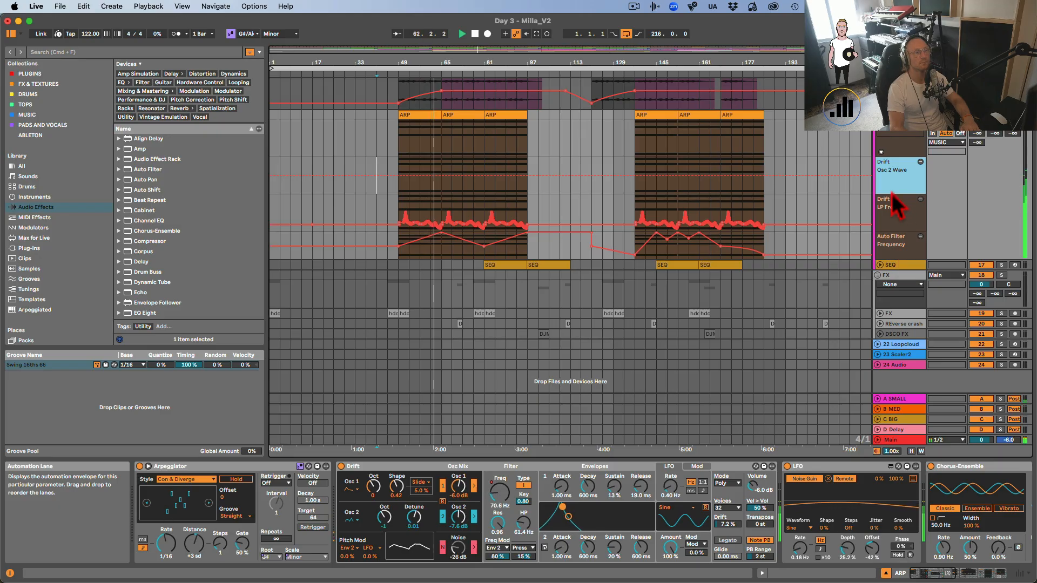
# Show the CHORDS track's devices and fold the track
pyautogui.scroll(10, 629, 280)
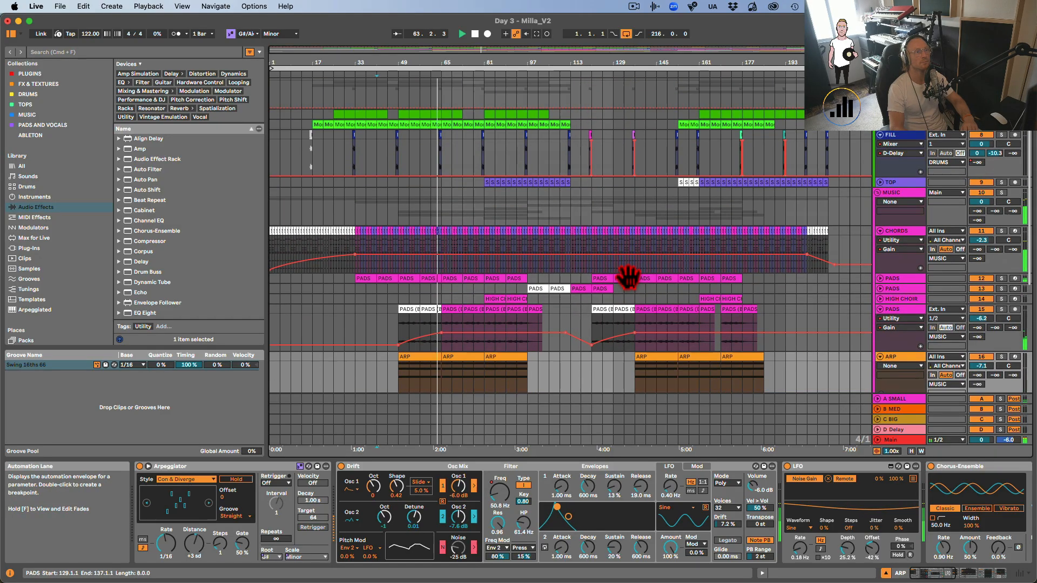
pyautogui.scroll(5, 779, 281)
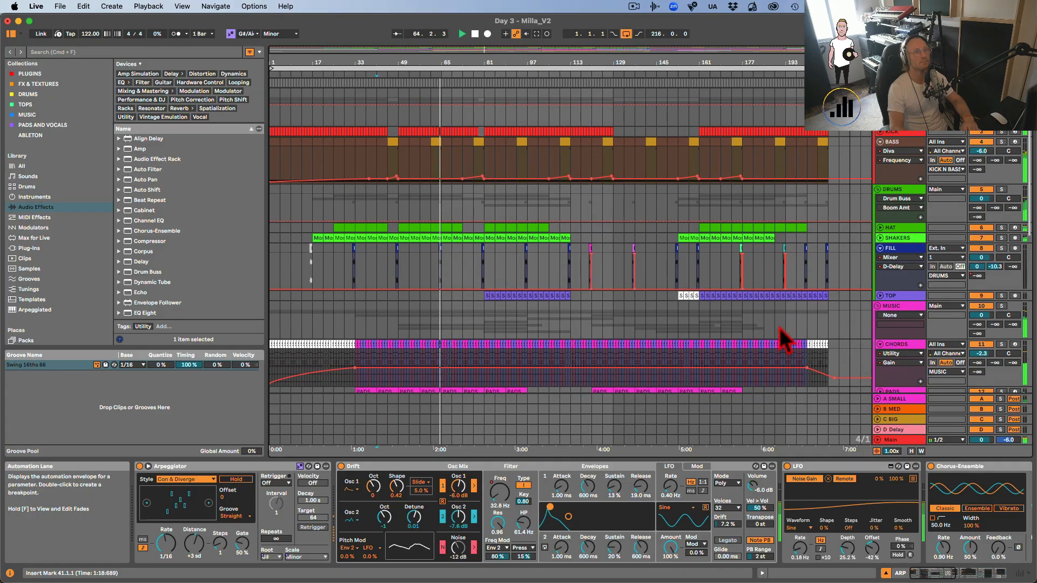
pyautogui.click(891, 353)
pyautogui.click(890, 352)
pyautogui.click(879, 344)
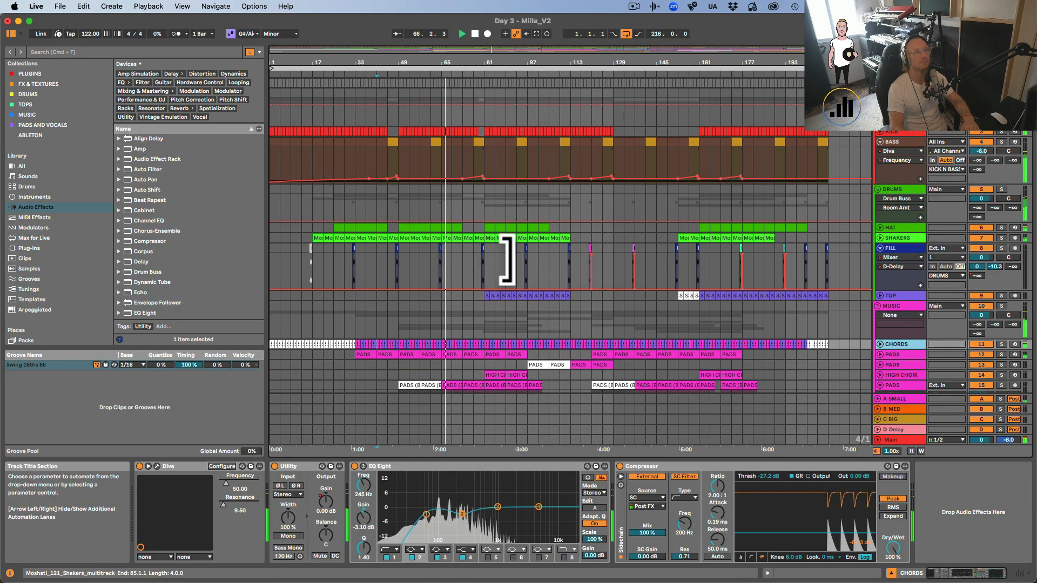
# Select bars 45 to 69 on the ARP track and inspect its Drift noise gain and its Auto Filter
pyautogui.scroll(-10, 494, 254)
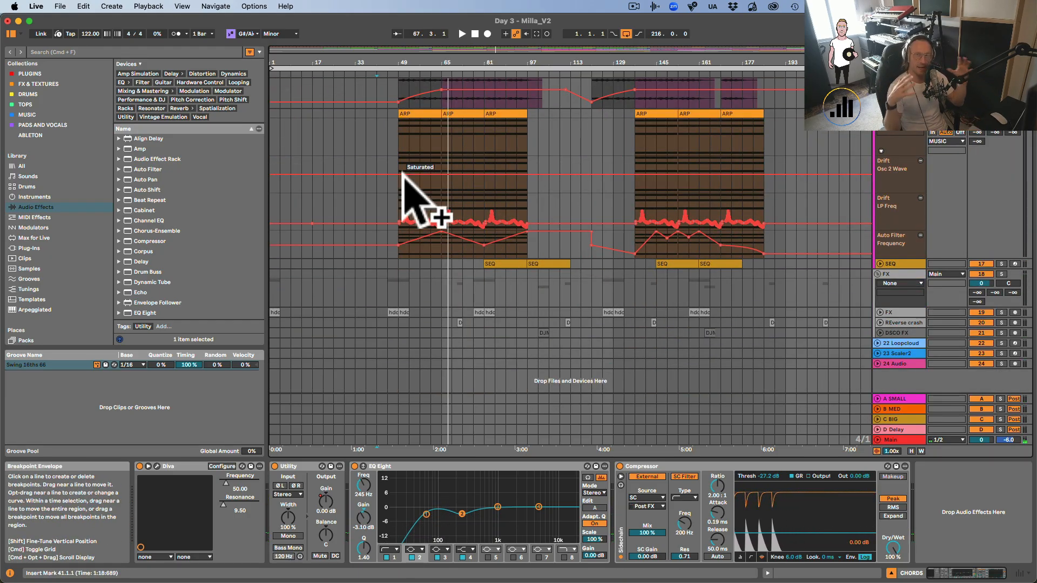
pyautogui.moveTo(398, 150); pyautogui.dragTo(455, 148)
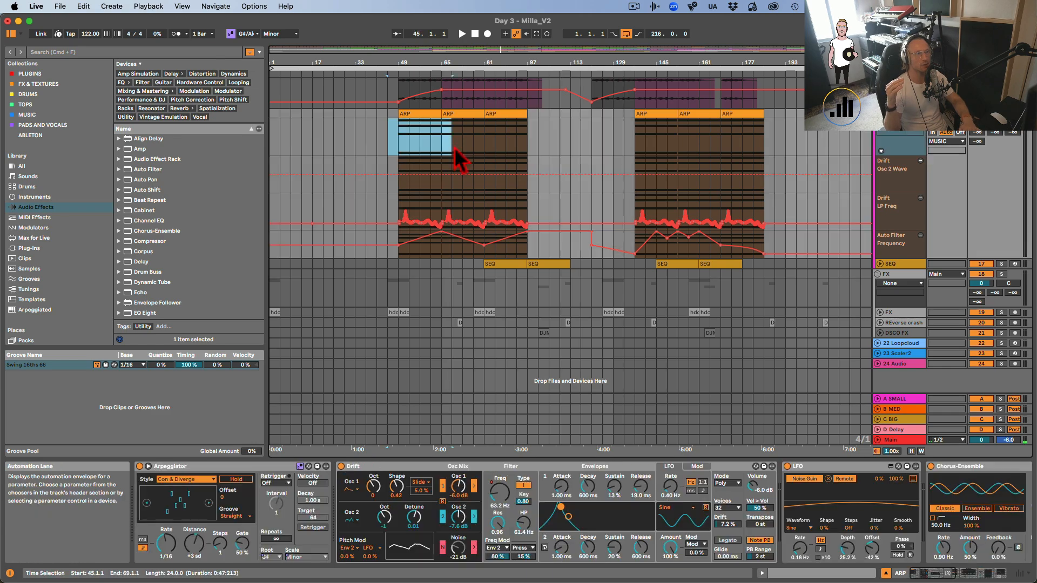
pyautogui.scroll(3, 454, 147)
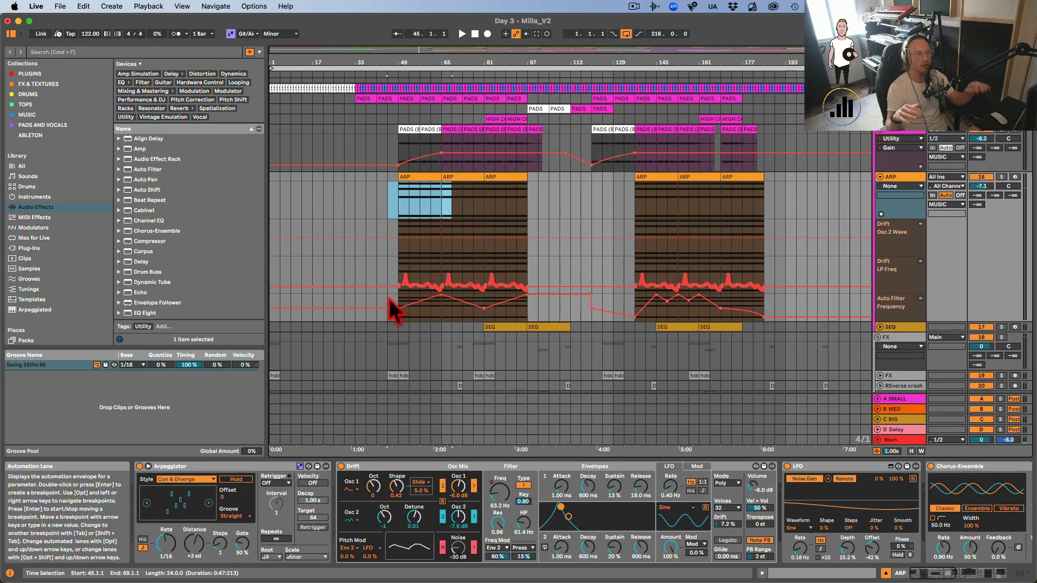
pyautogui.click(377, 468)
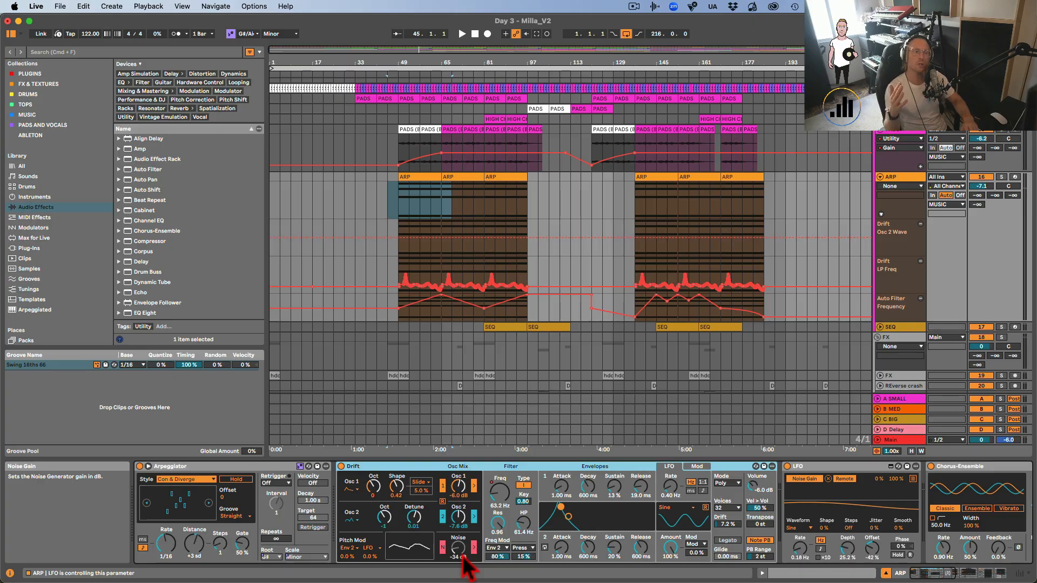
pyautogui.hscroll(10, 556, 518)
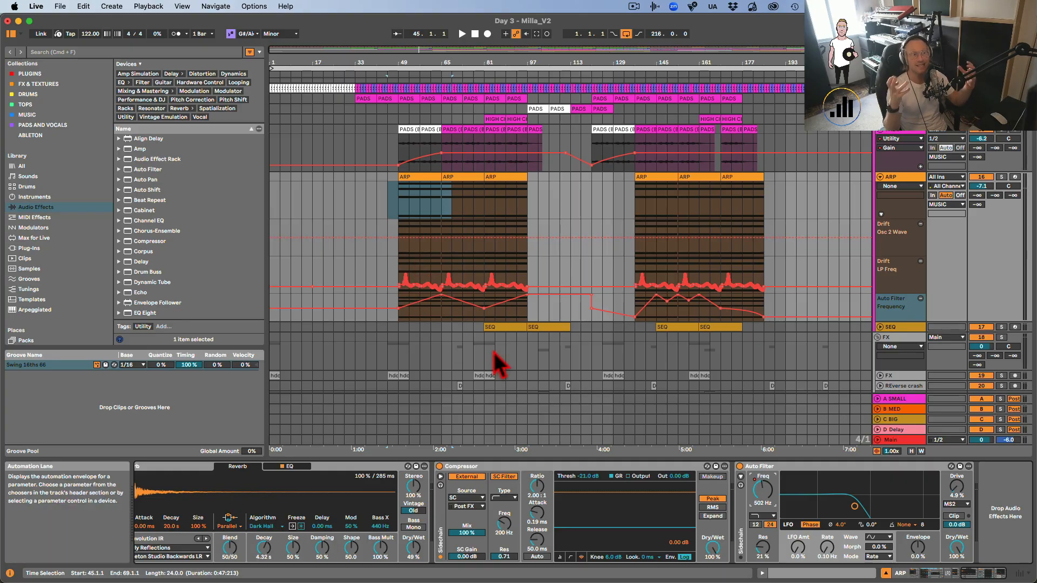
# Solo the PADS track with the Utility Gain automation and play it from within its first fade-in
pyautogui.scroll(5, 567, 200)
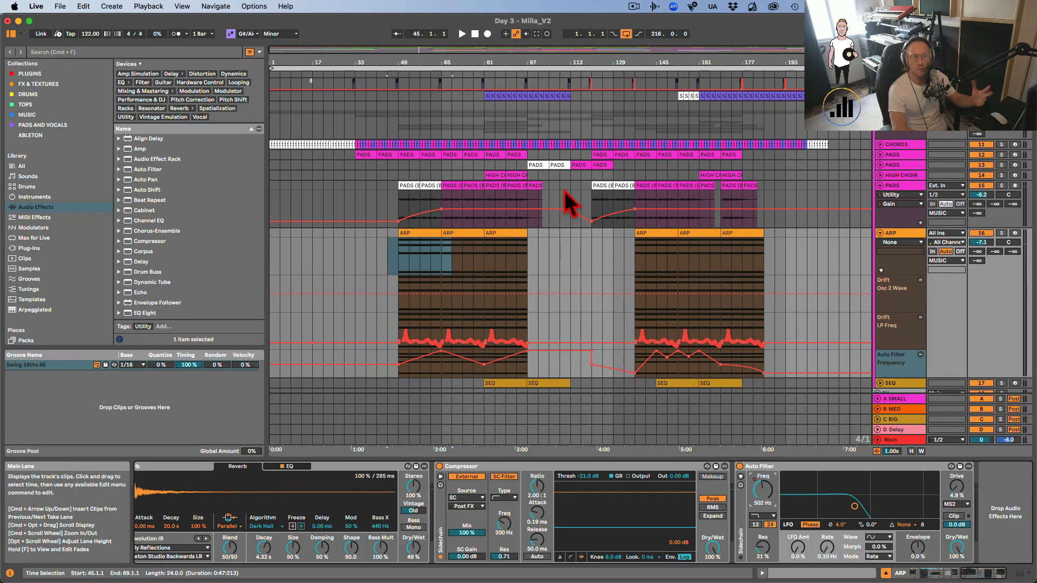
pyautogui.scroll(3, 497, 232)
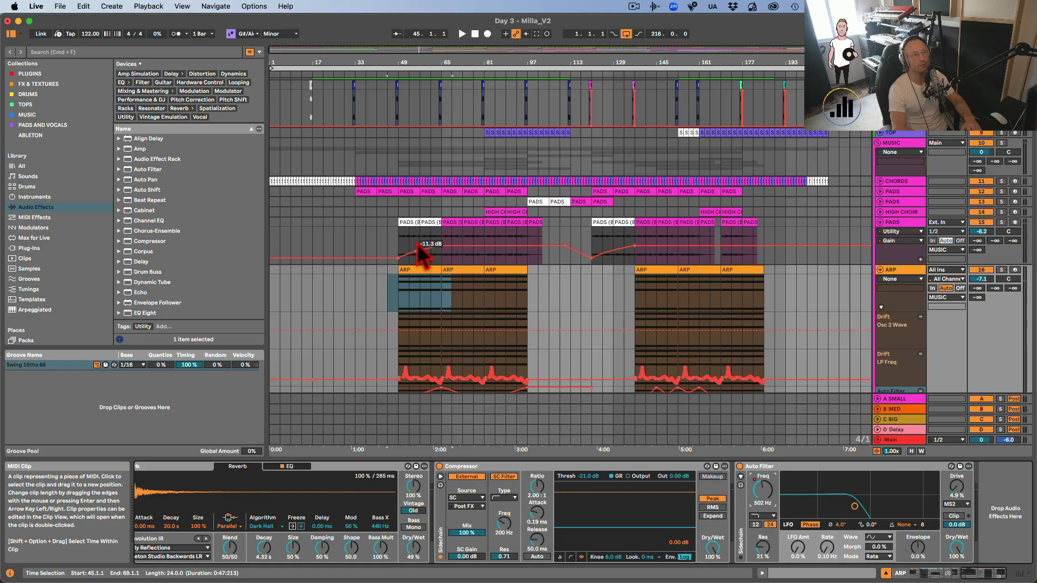
pyautogui.click(1002, 222)
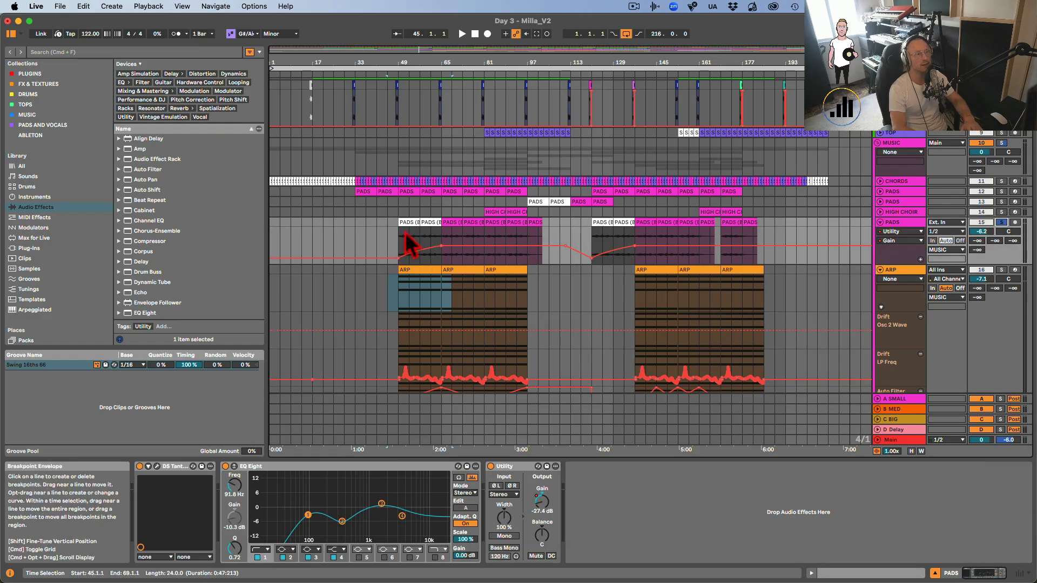
pyautogui.click(420, 243)
pyautogui.press('space')
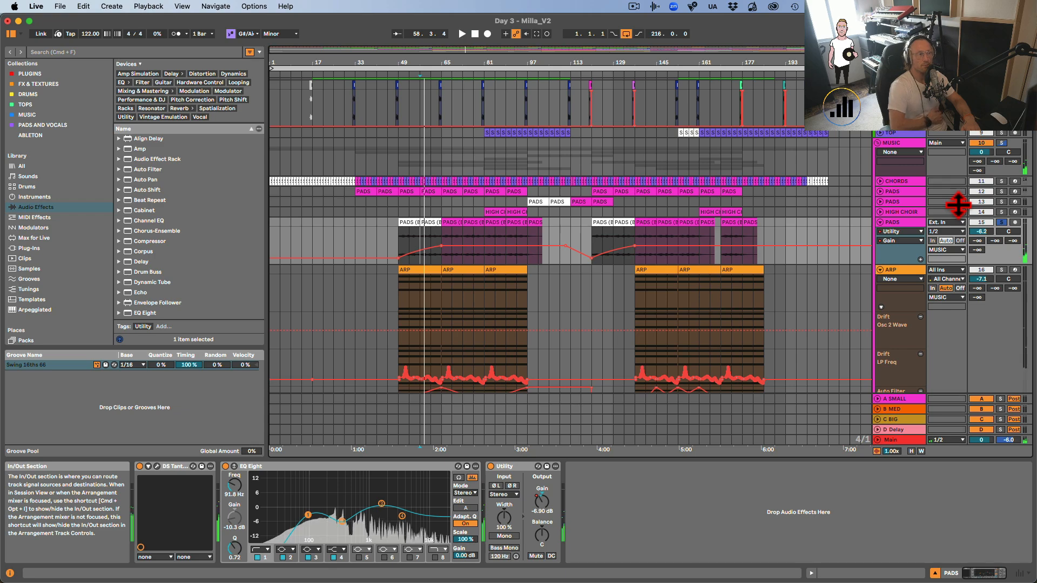
# Stop playback, solo the PADS track that runs on the Diva synth, and play it from around bar 57
pyautogui.press('space')
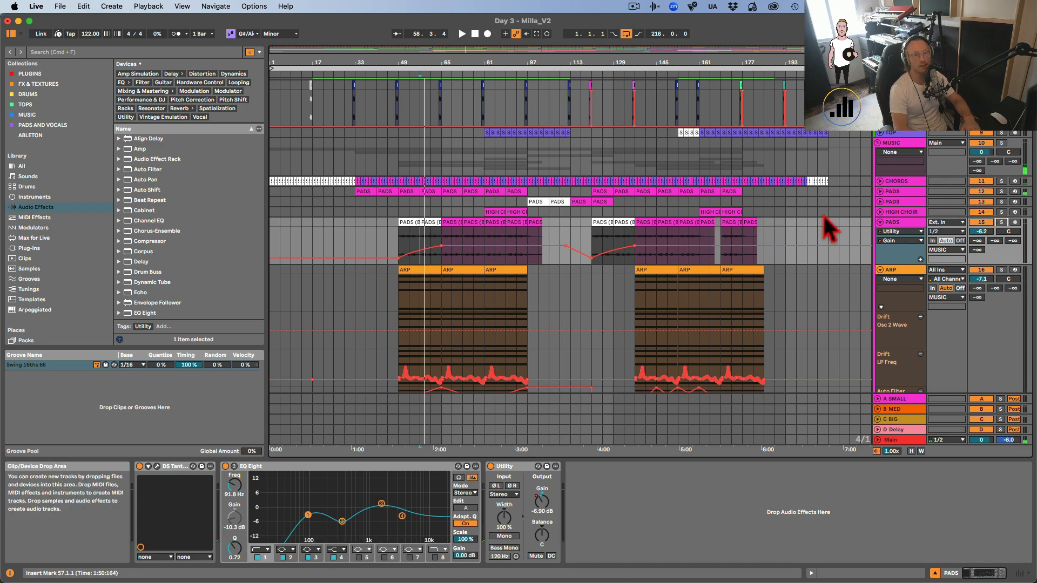
pyautogui.click(895, 192)
pyautogui.click(1002, 193)
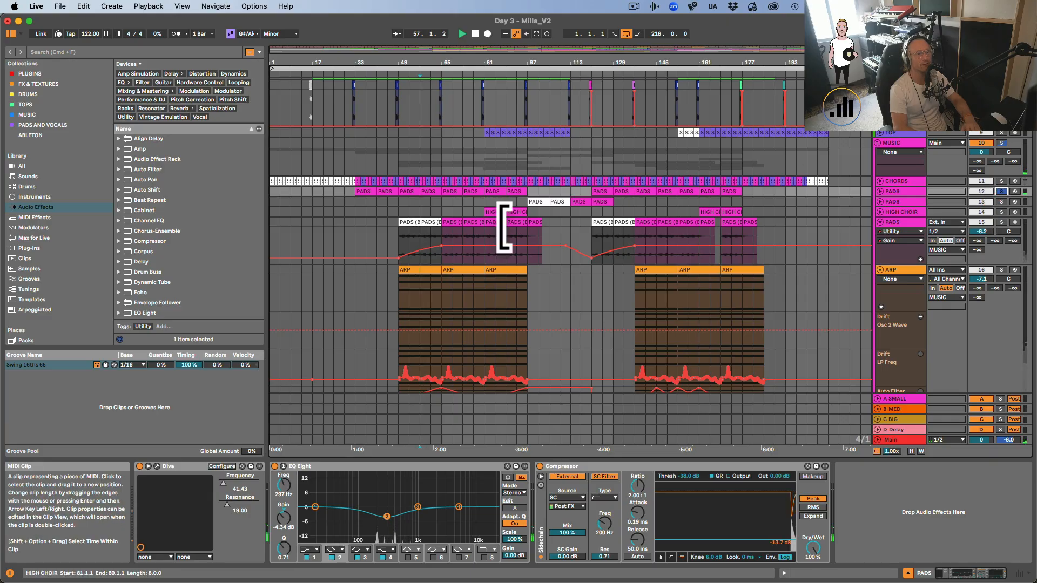
pyautogui.press('space')
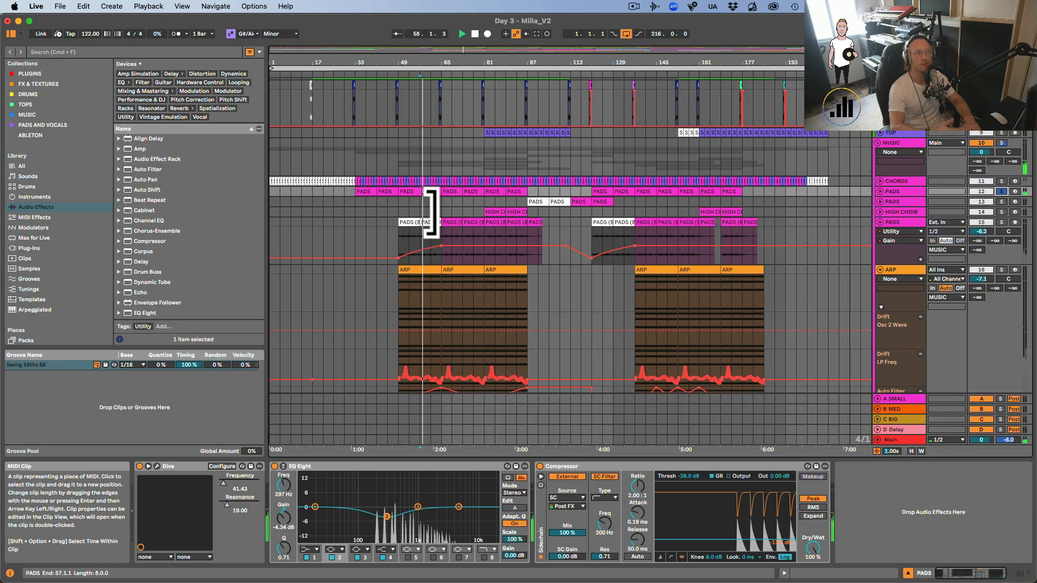
# Open the Diva plug-in window of the soloed PADS track to view its synth patch, and close it
pyautogui.click(157, 466)
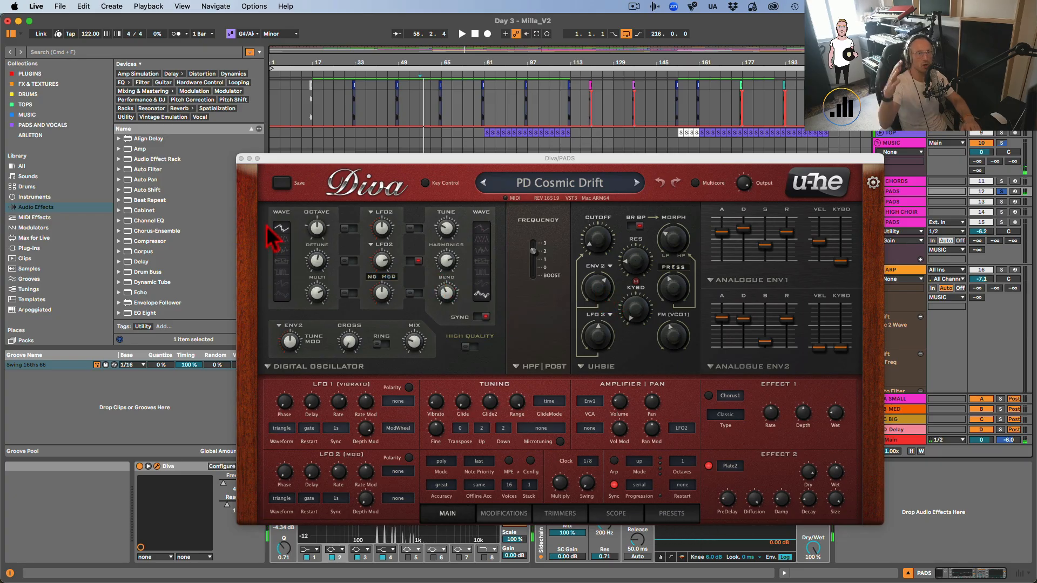
pyautogui.click(241, 159)
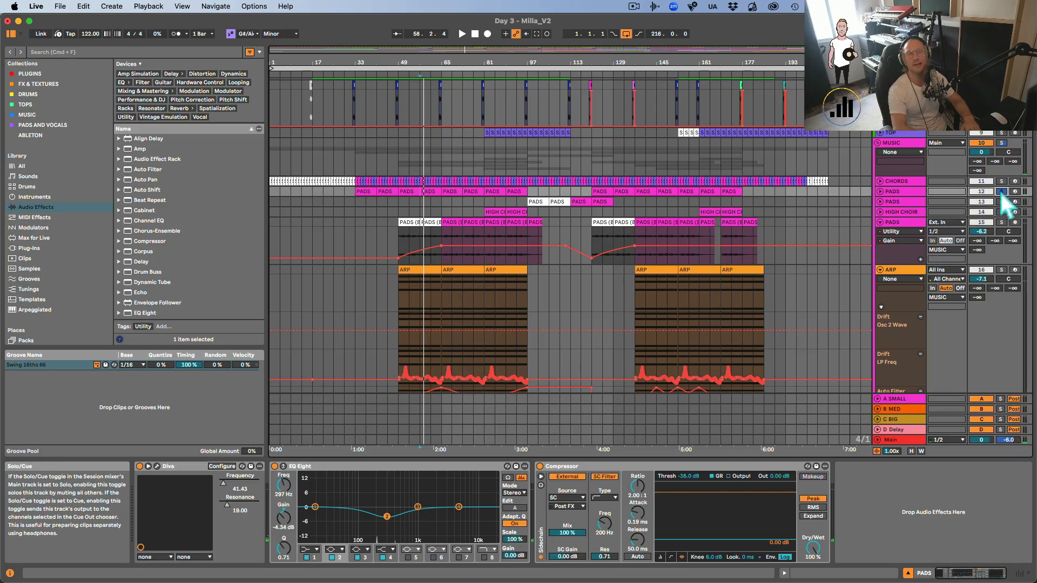
pyautogui.click(880, 223)
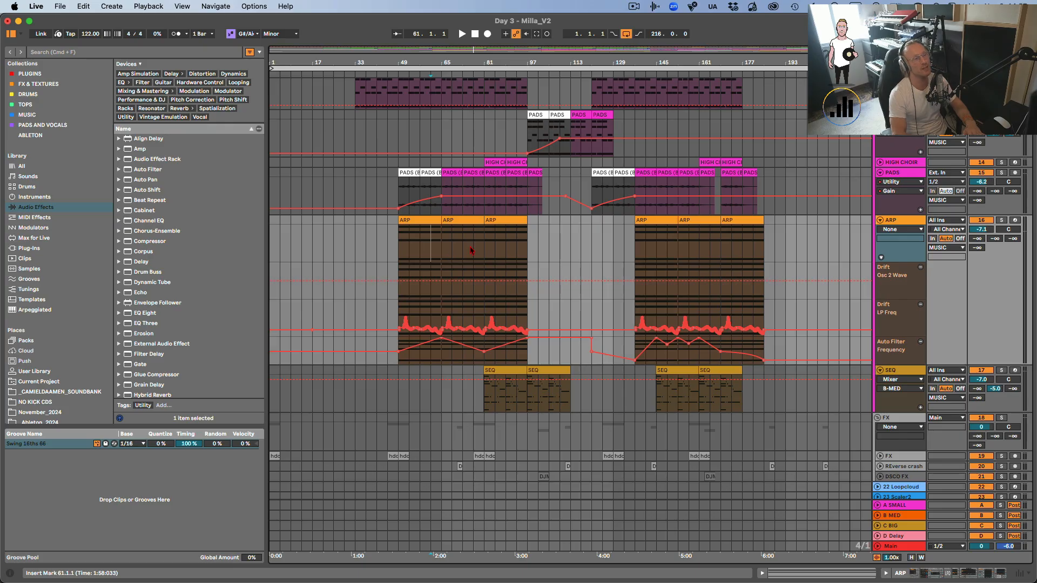
# Select the ARP clip that starts at bar 81, the last one before the break in the ARP part
pyautogui.scroll(3, 476, 303)
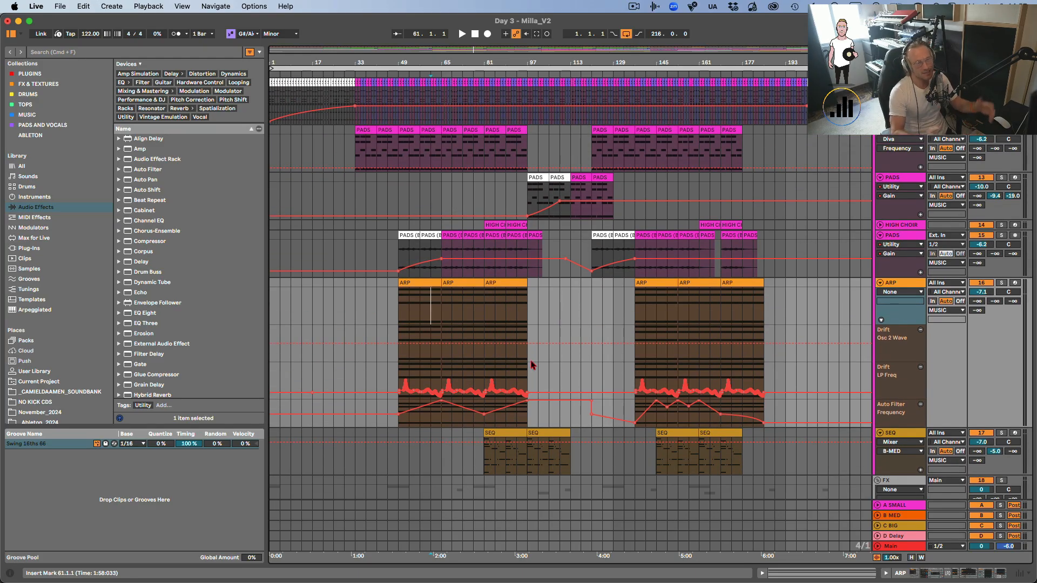
pyautogui.scroll(9, 524, 365)
pyautogui.scroll(-6, 517, 365)
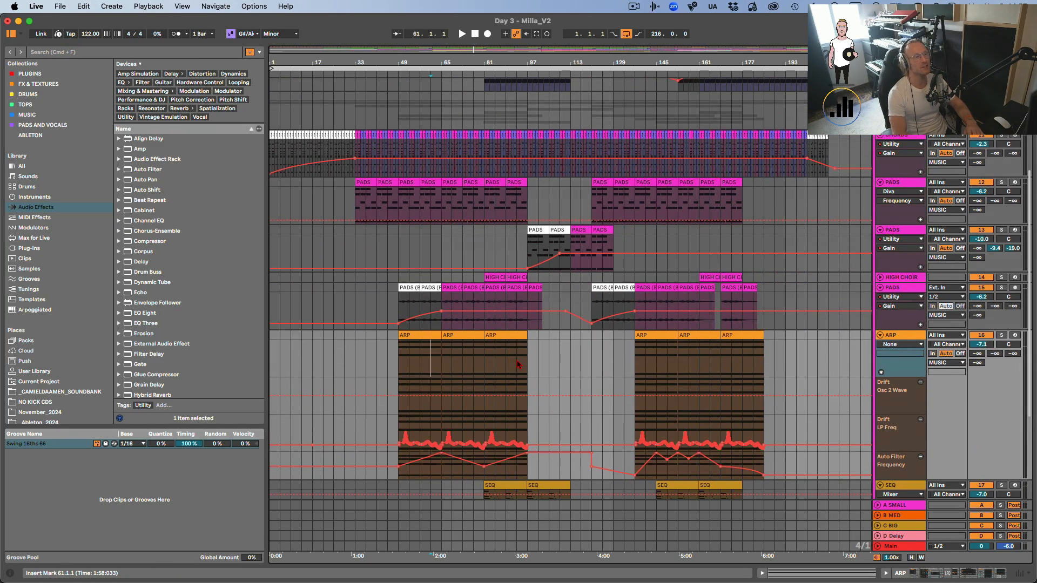
pyautogui.click(517, 365)
pyautogui.scroll(-3, 513, 411)
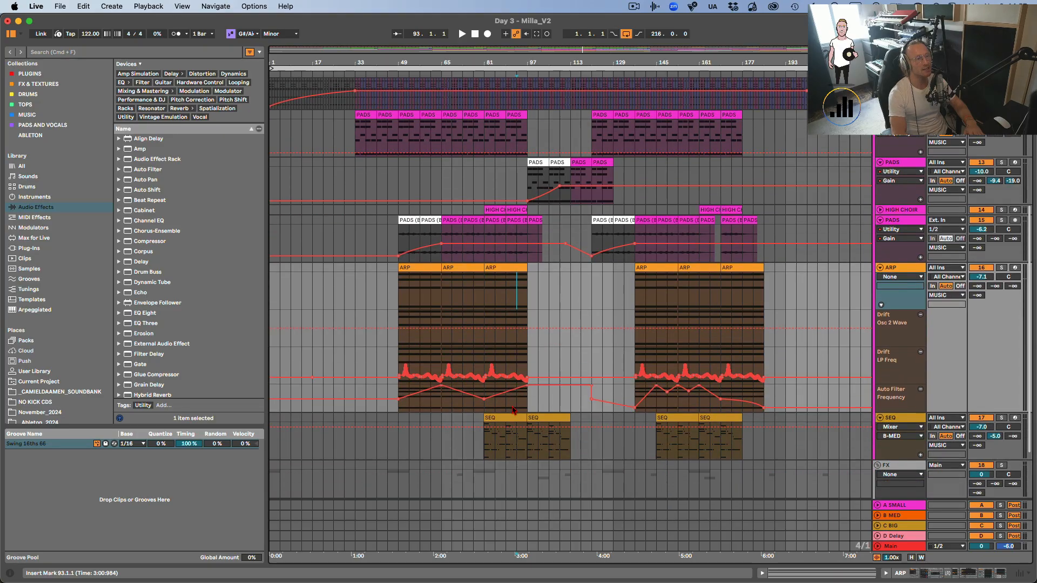
pyautogui.click(513, 268)
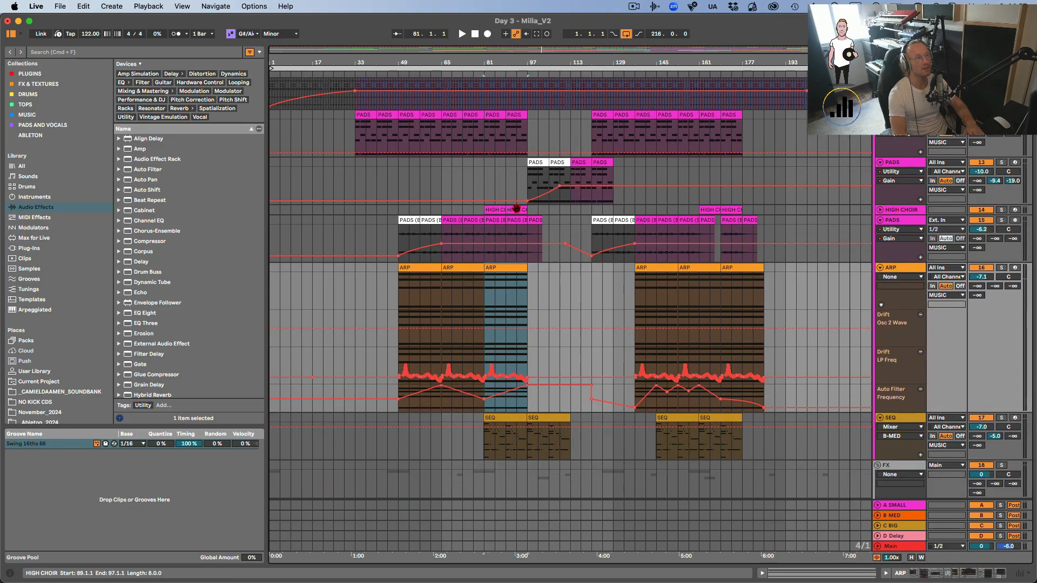
# Select the Diva PADS clip at bars 89 to 97 and compare its ending with the fade-in of the PADS track below
pyautogui.click(513, 133)
pyautogui.click(517, 115)
pyautogui.scroll(10, 516, 114)
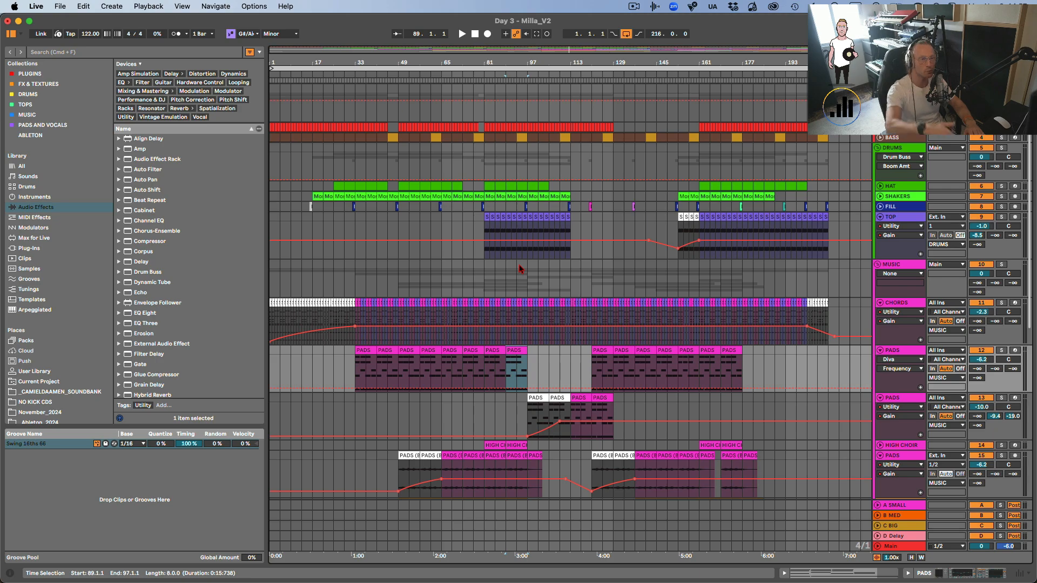
pyautogui.scroll(-2, 521, 281)
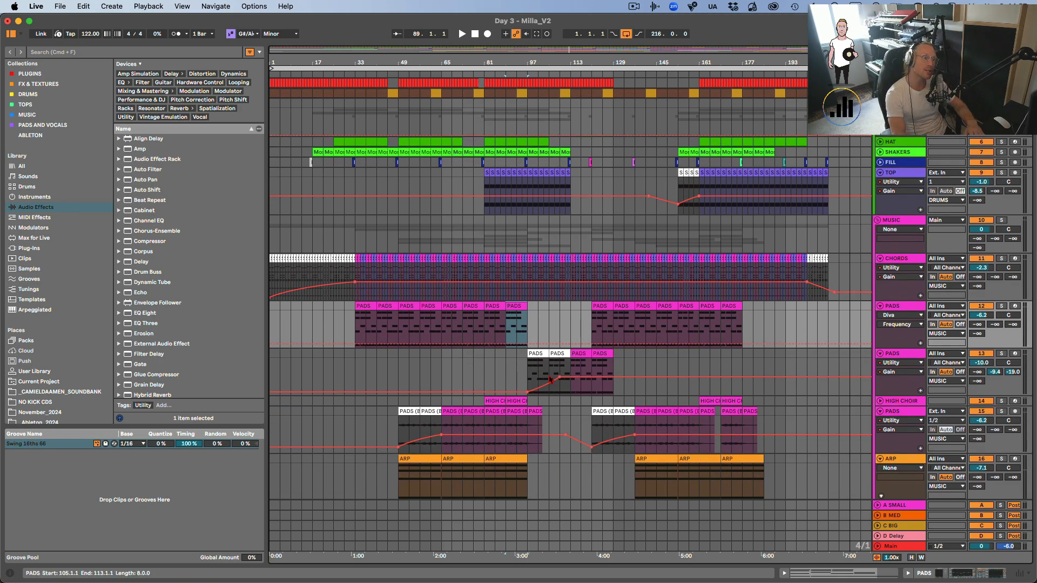
pyautogui.scroll(-8, 540, 367)
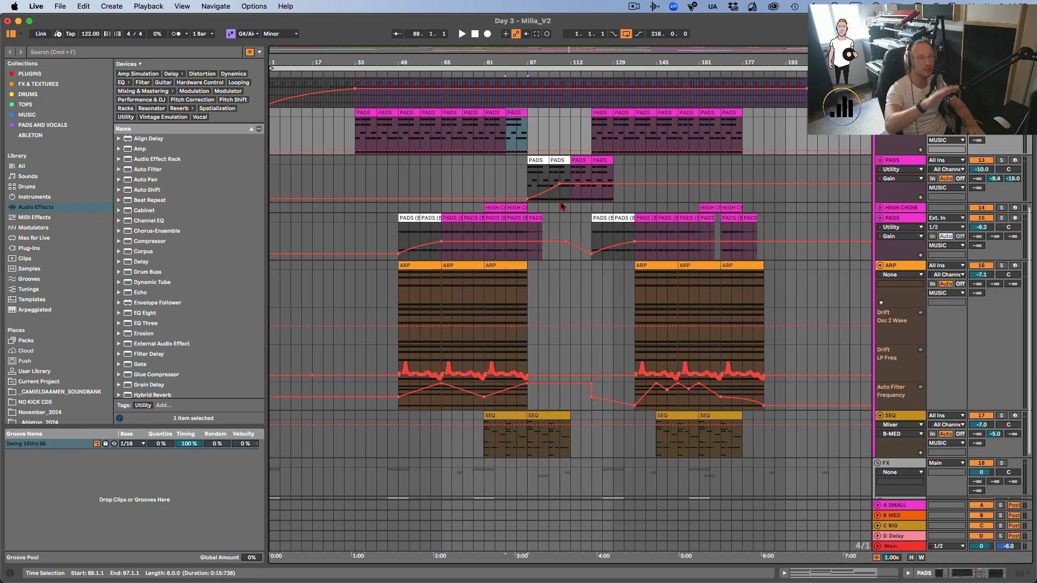
pyautogui.scroll(9, 551, 264)
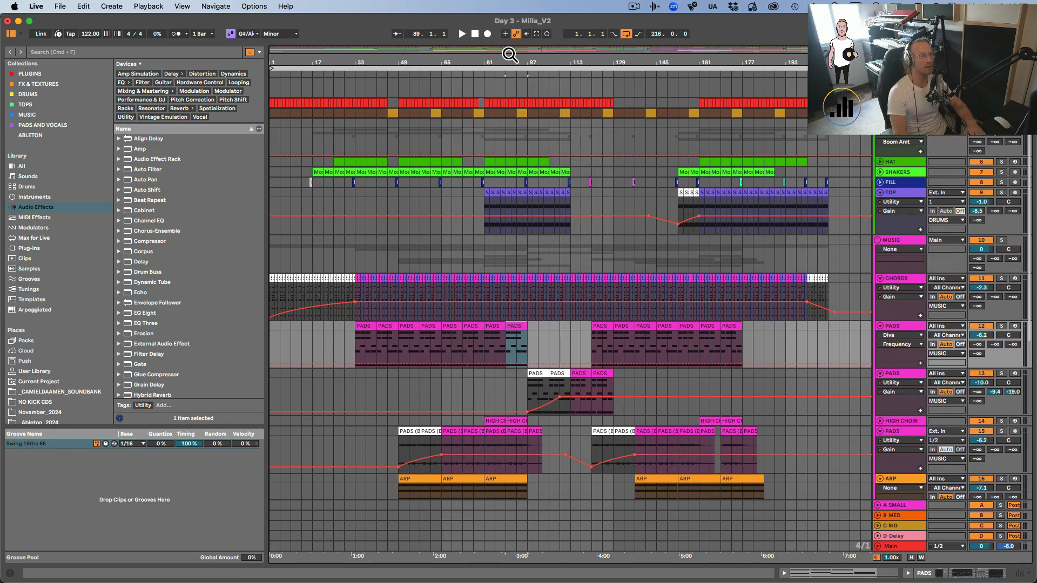
# Play the full arrangement from shortly before bar 97, across the handover between the two PADS tracks
pyautogui.click(519, 70)
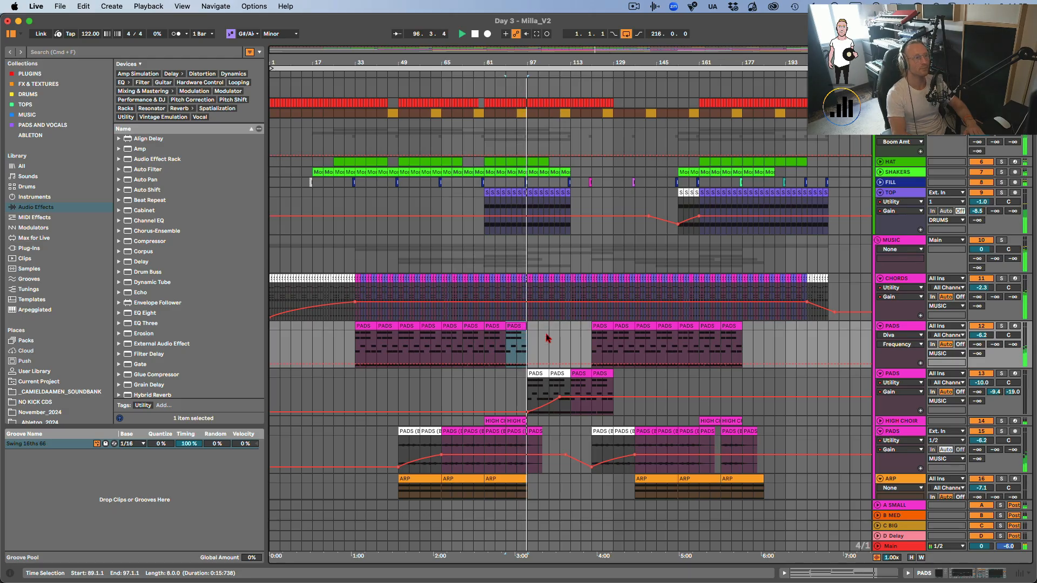
pyautogui.scroll(-3, 546, 337)
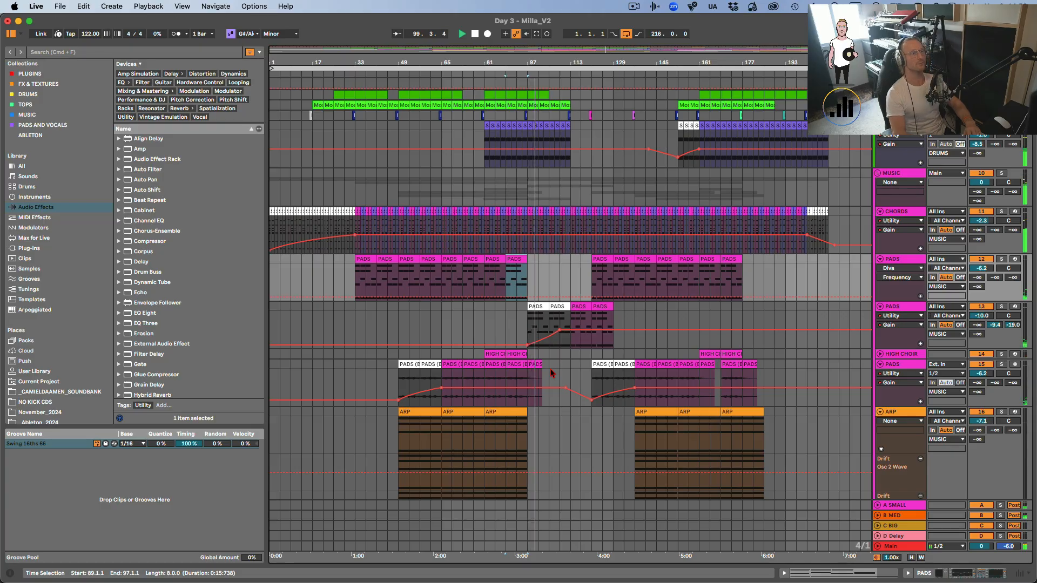
pyautogui.scroll(4, 551, 372)
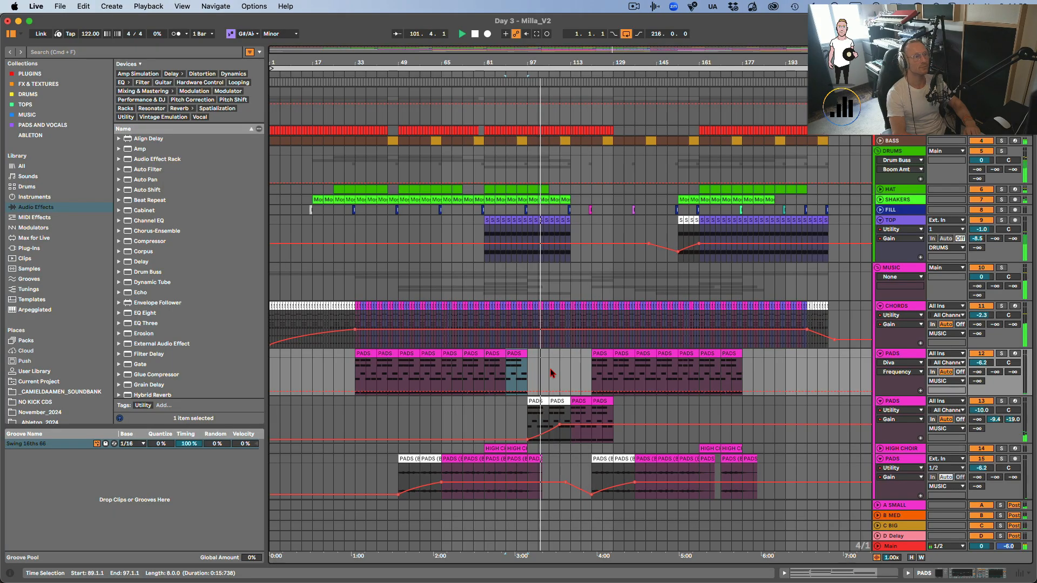
pyautogui.scroll(-2, 550, 372)
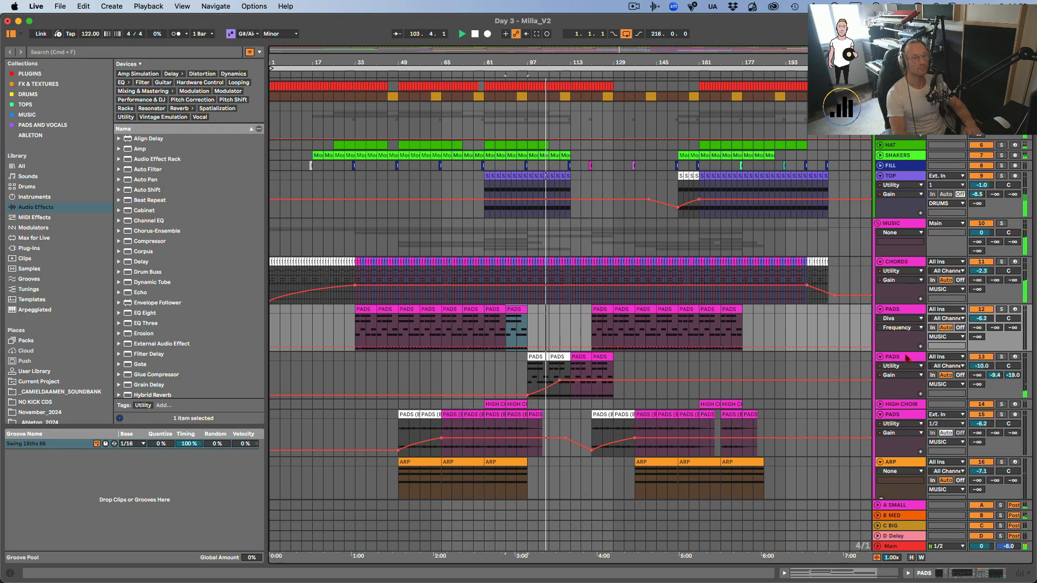
# Solo the PADS track that fades in at bar 97 to hear it alone, unsolo it, and stop playback
pyautogui.click(907, 361)
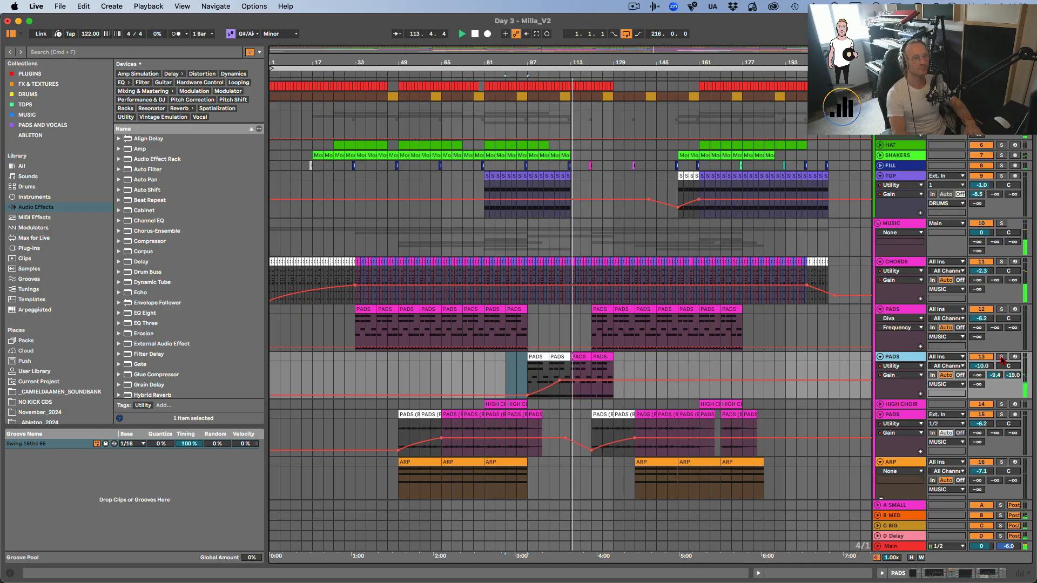
pyautogui.click(1001, 357)
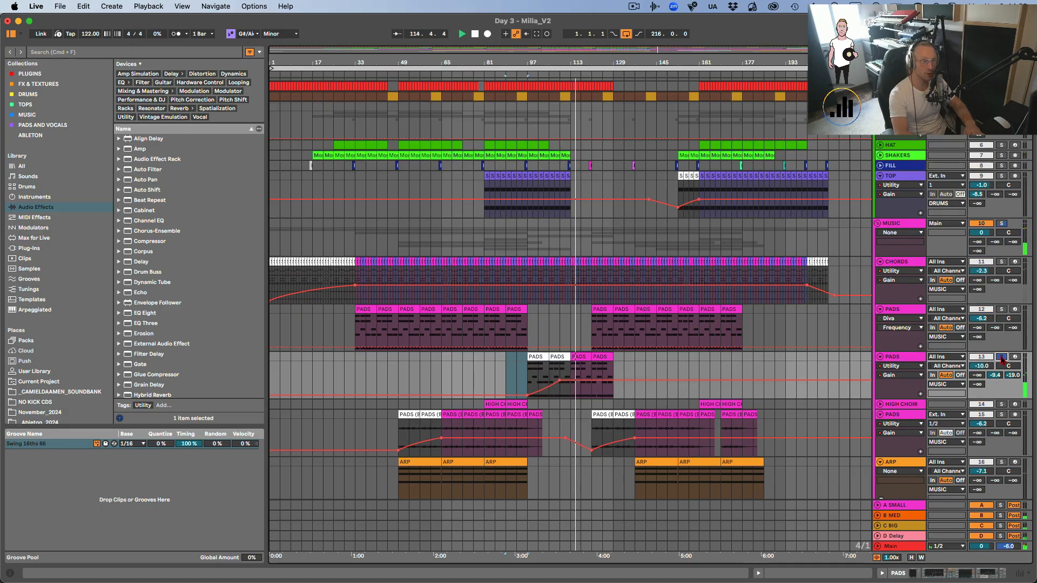
pyautogui.click(1001, 357)
pyautogui.press('space')
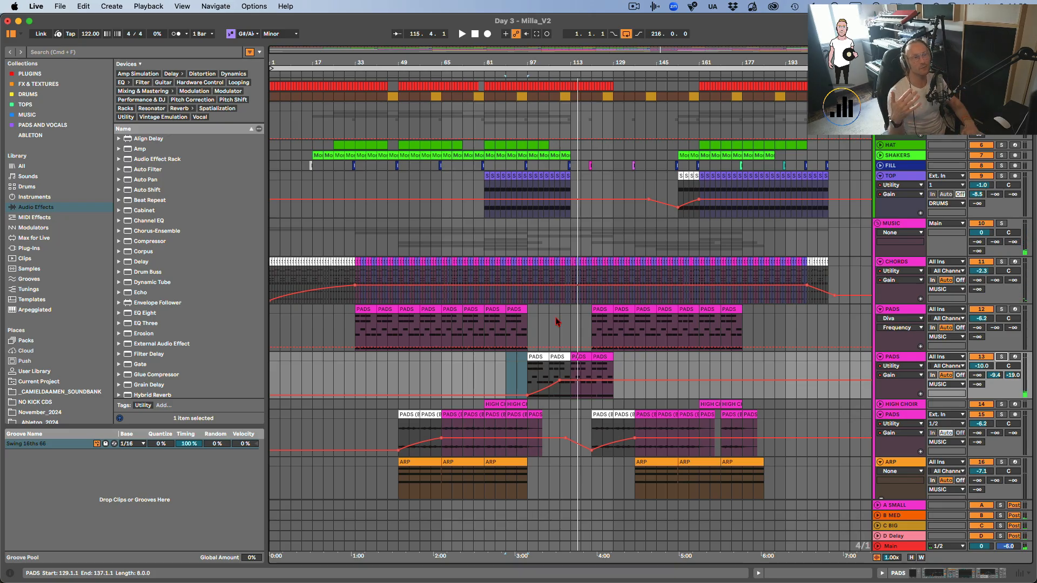
# Examine where the PADS, HIGH CHOIR and ARP clips end around bar 97, together with the surrounding automation
pyautogui.click(503, 318)
pyautogui.click(509, 310)
pyautogui.click(510, 405)
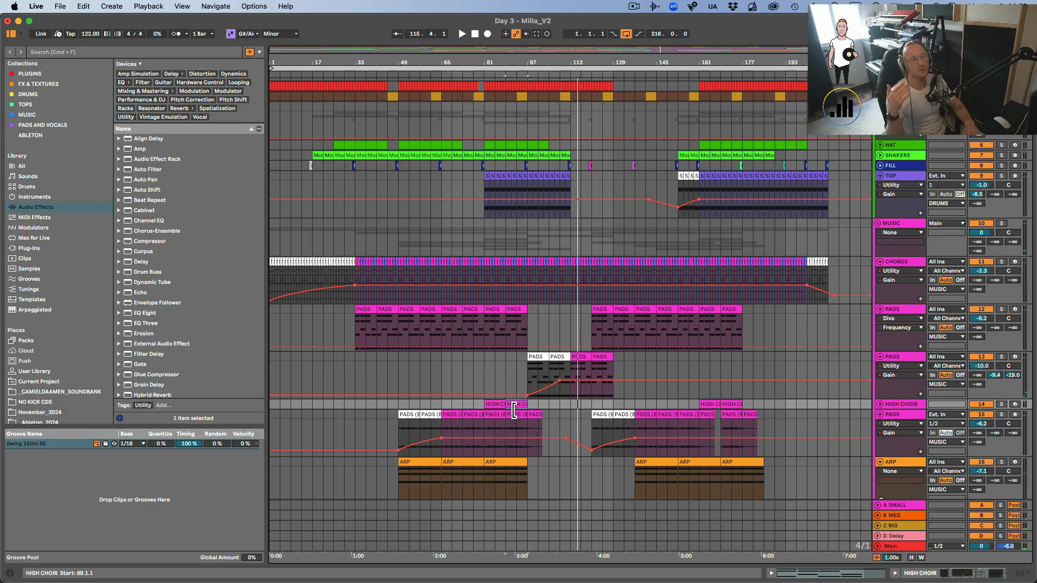
pyautogui.click(509, 471)
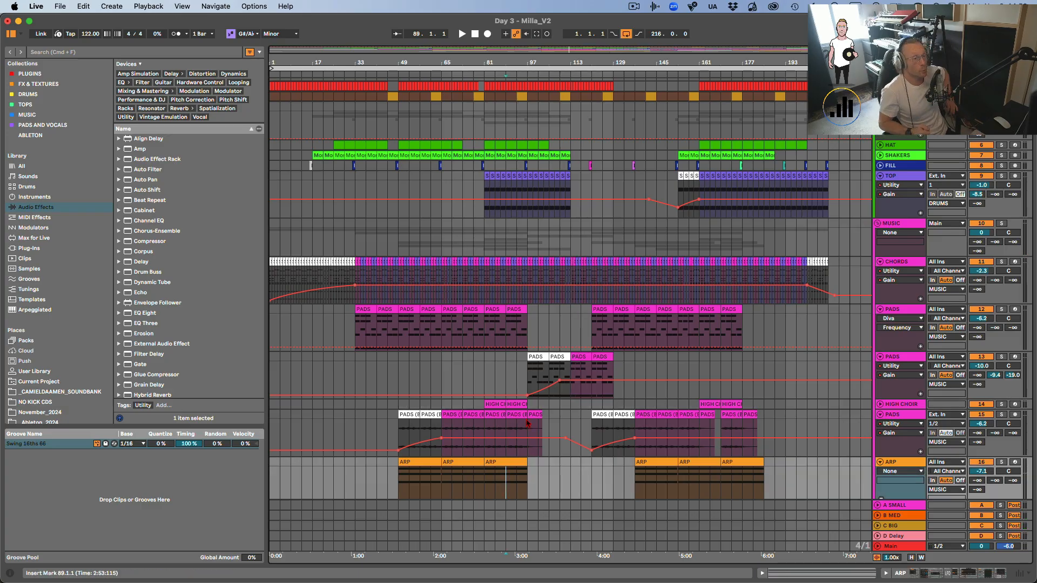
pyautogui.scroll(-4, 538, 347)
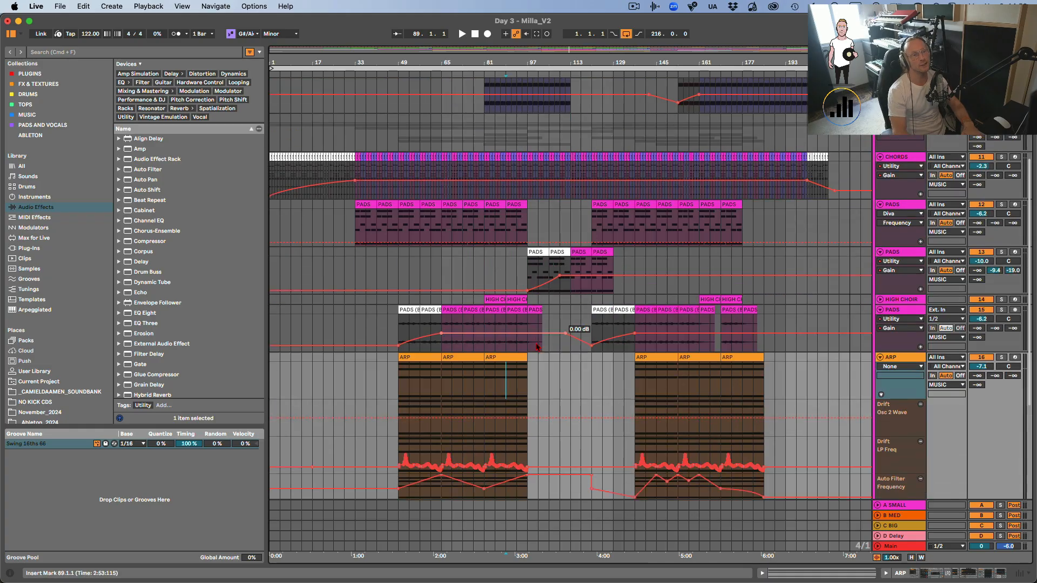
pyautogui.scroll(-5, 821, 307)
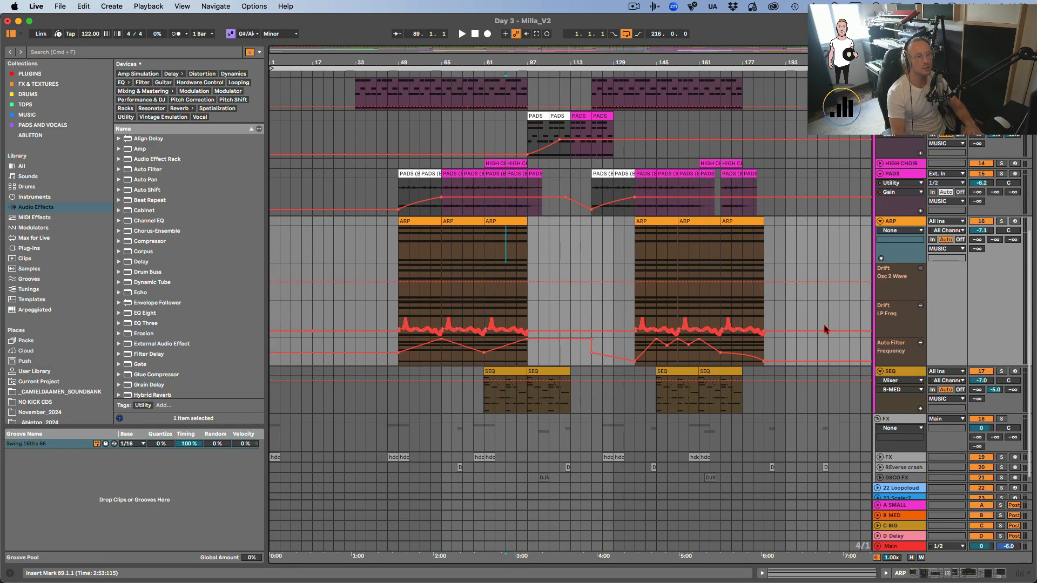
pyautogui.scroll(9, 784, 273)
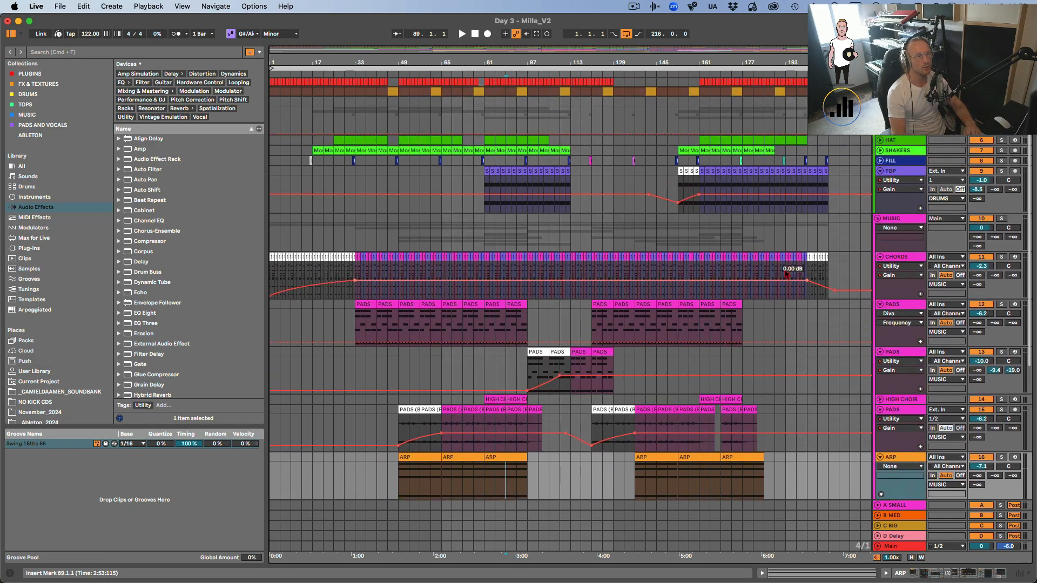
pyautogui.scroll(2, 782, 276)
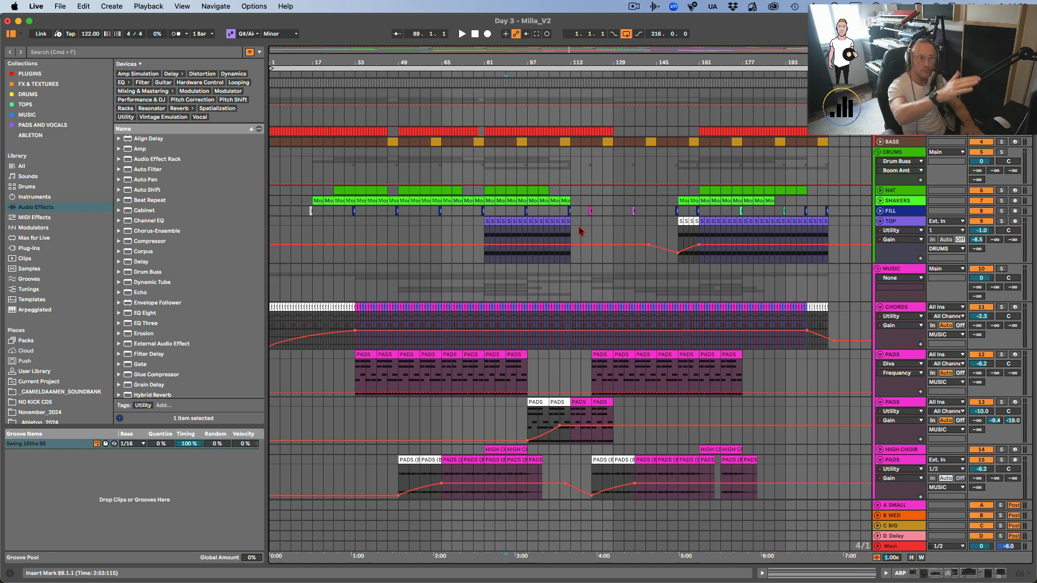
# Select the bounced PADS clips at bars 121 to 137 and compare their fade-in with the ARP's Auto Filter Frequency automation
pyautogui.scroll(-3, 581, 493)
pyautogui.click(603, 393)
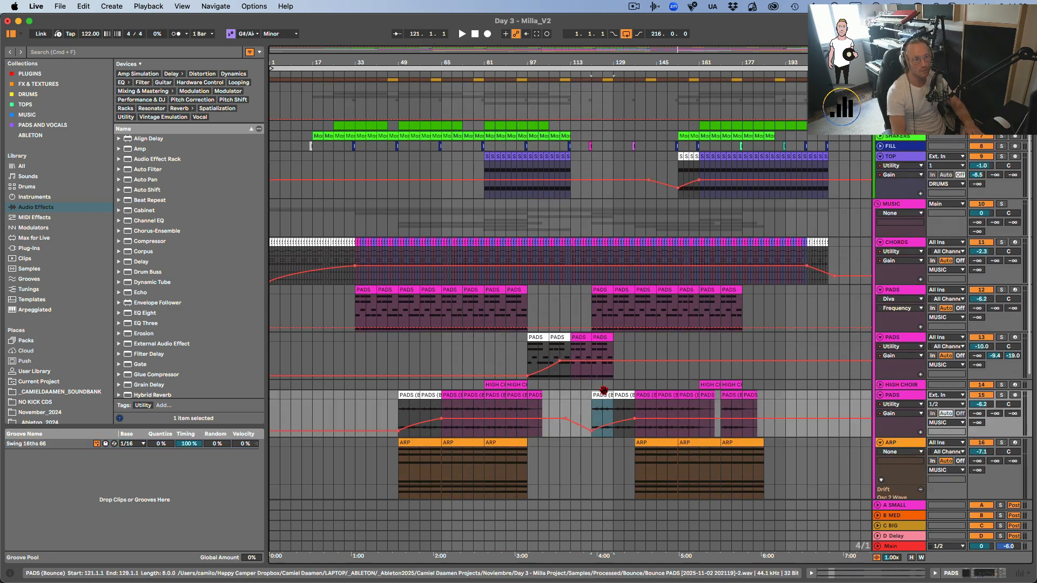
pyautogui.click(617, 393)
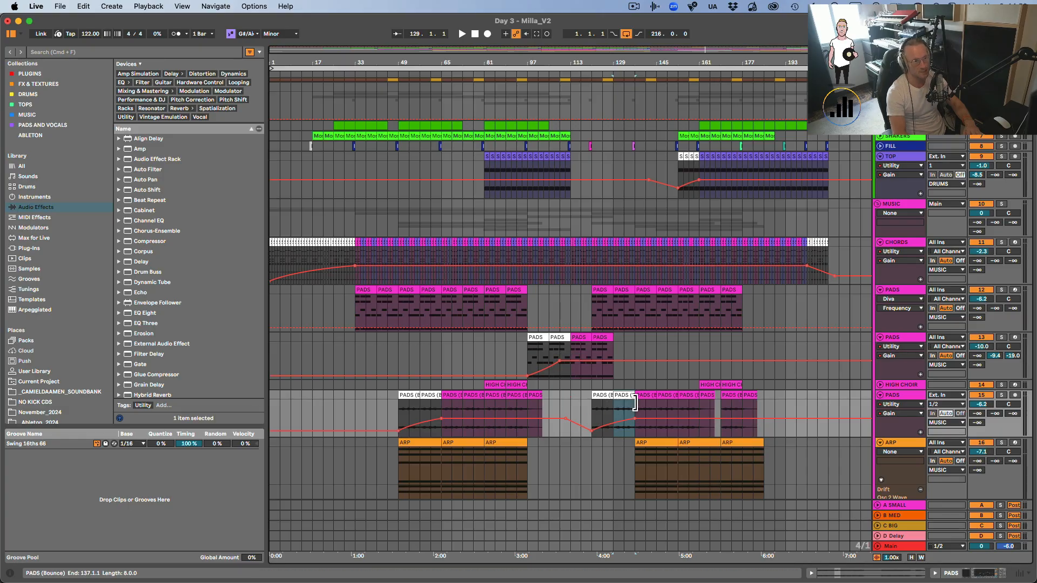
pyautogui.scroll(-8, 619, 410)
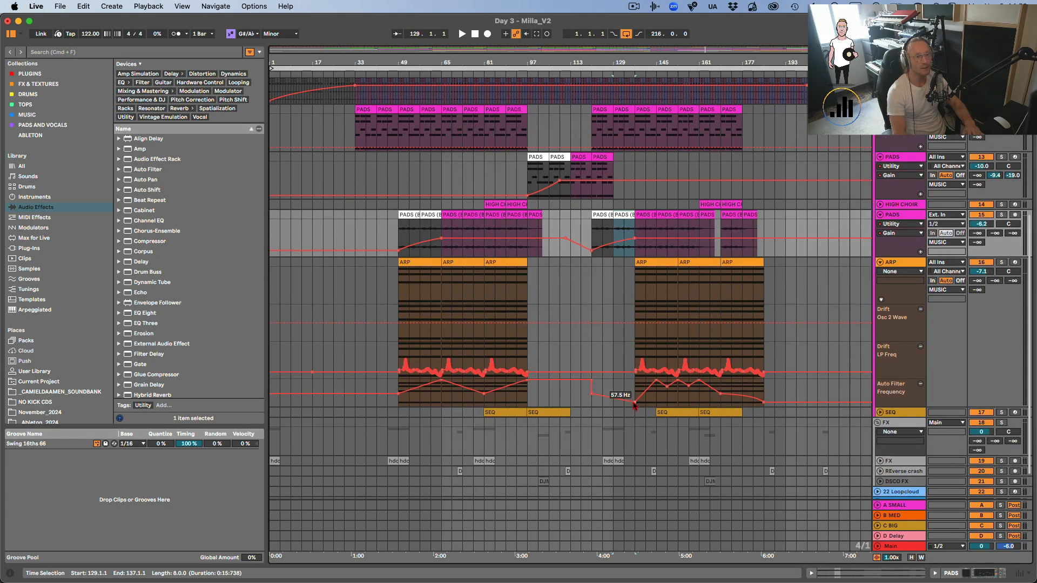
pyautogui.scroll(4, 651, 326)
pyautogui.scroll(3, 650, 326)
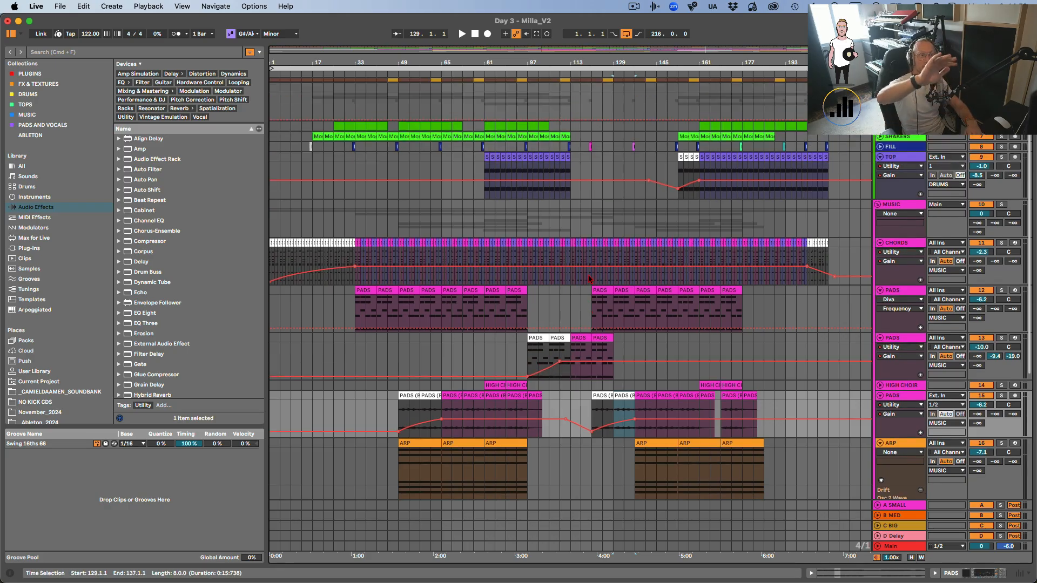
# Unfold the FILL track to show its D-Delay send automation
pyautogui.scroll(4, 644, 166)
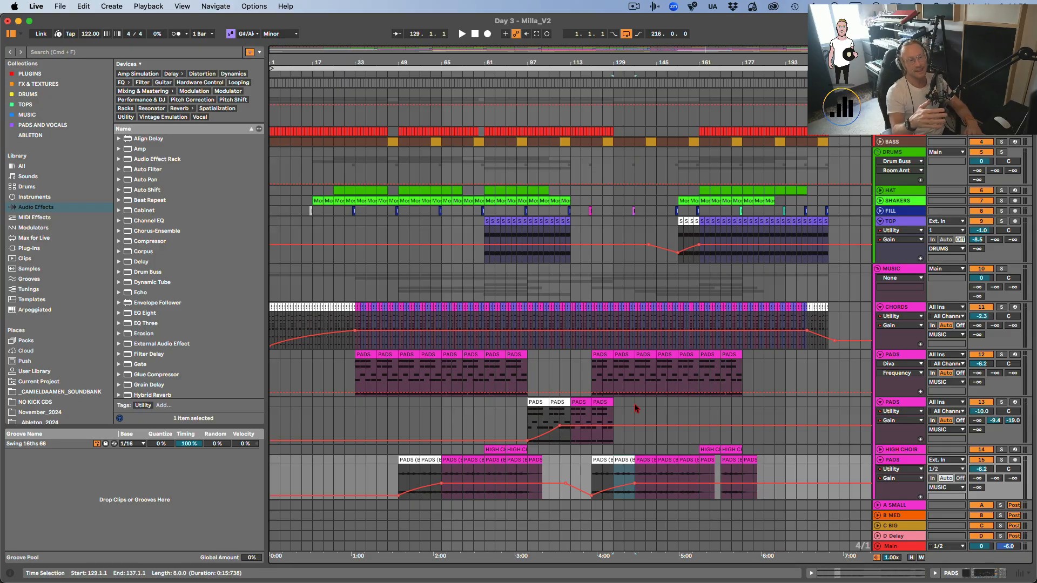
pyautogui.scroll(-3, 637, 410)
pyautogui.scroll(-4, 652, 404)
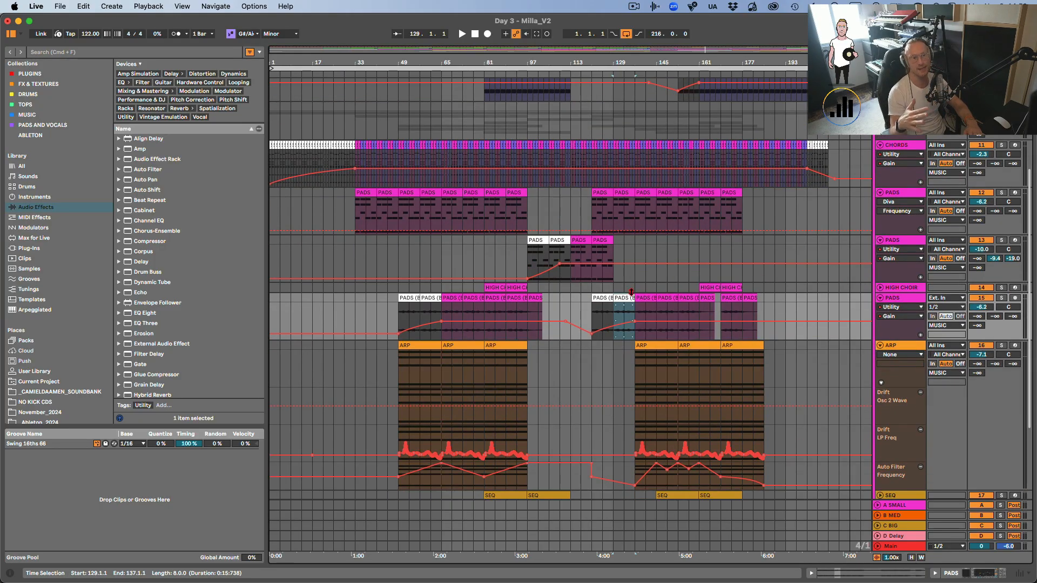
pyautogui.scroll(7, 630, 291)
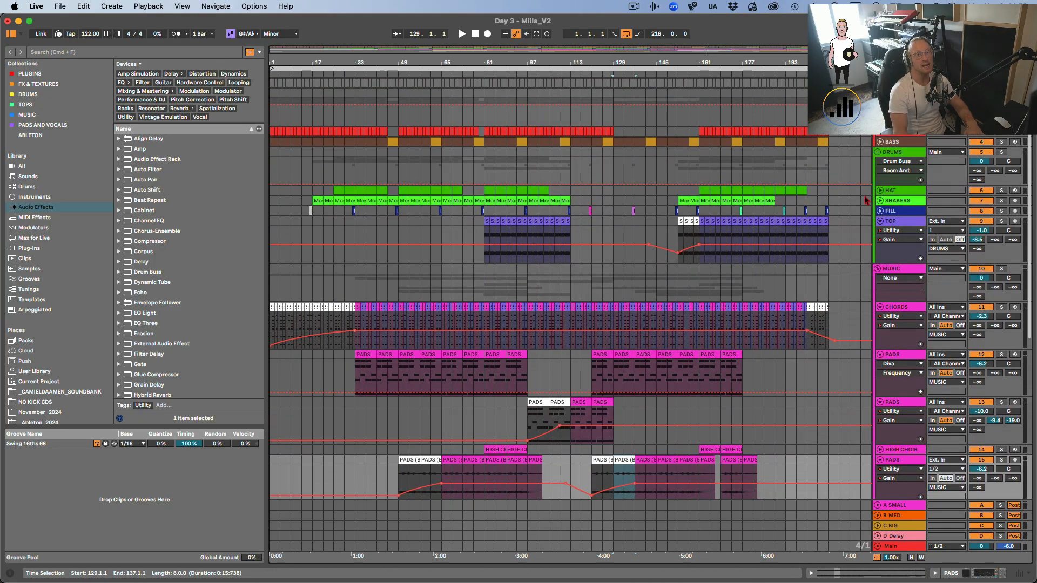
pyautogui.click(879, 211)
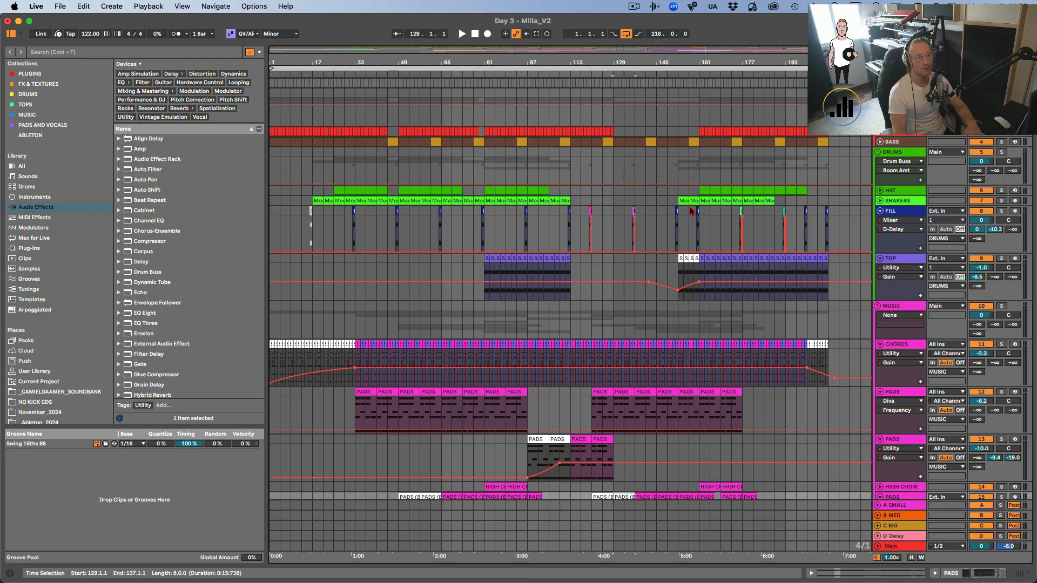
# Solo the FILL track and play its percussion fill clip at bar 96
pyautogui.click(588, 216)
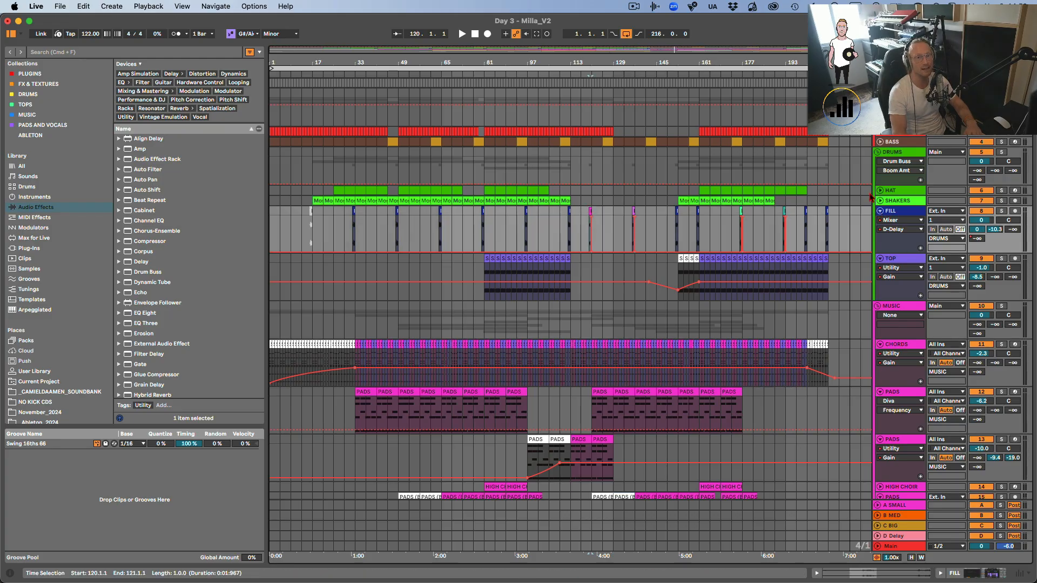
pyautogui.click(1000, 210)
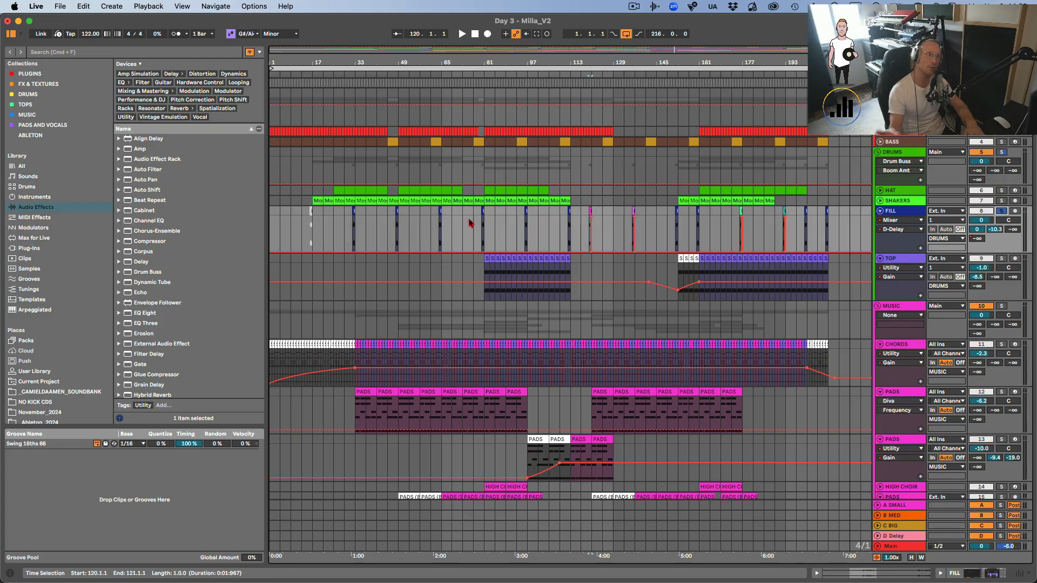
pyautogui.click(527, 213)
pyautogui.press('space')
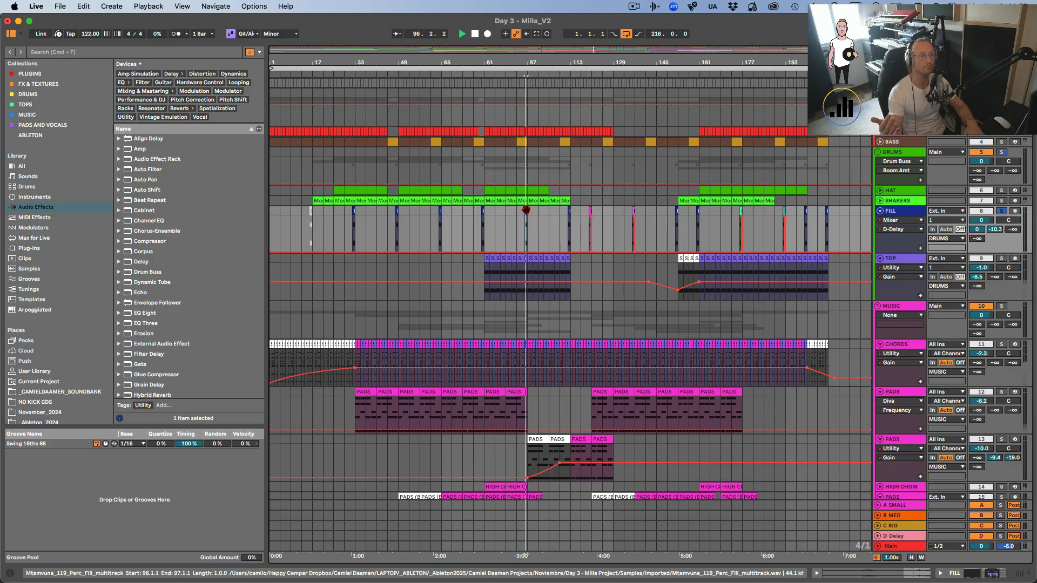
pyautogui.press('space')
# Play the FILL clip at bar 120 to hear its automated D-Delay send, and stop playback
pyautogui.click(589, 209)
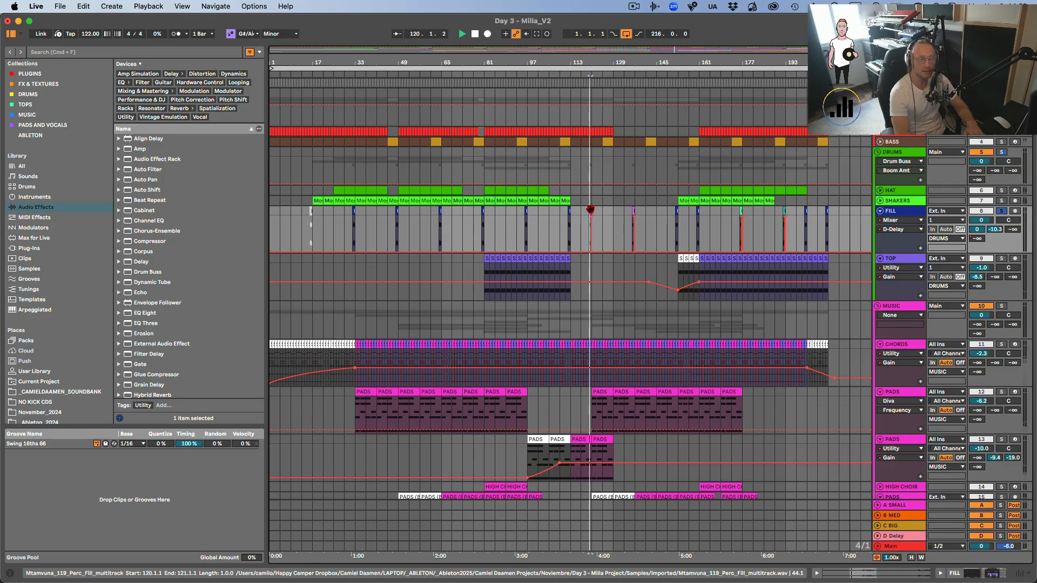
pyautogui.press('space')
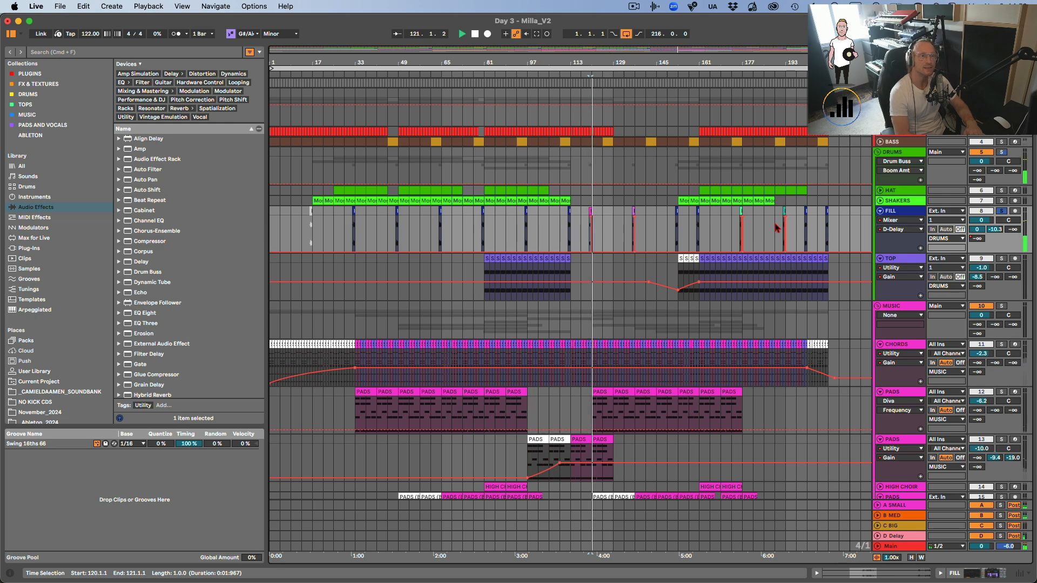
pyautogui.press('space')
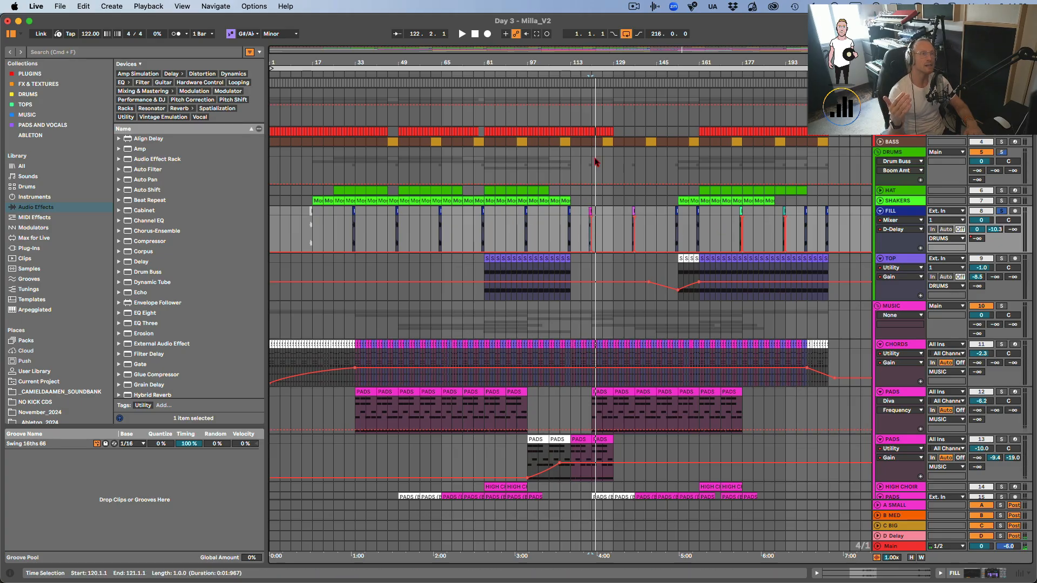
# Examine the D-Delay send automation at the end of the FILL clip at bar 120 up close and within the whole arrangement
pyautogui.moveTo(594, 66); pyautogui.dragTo(581, 121)
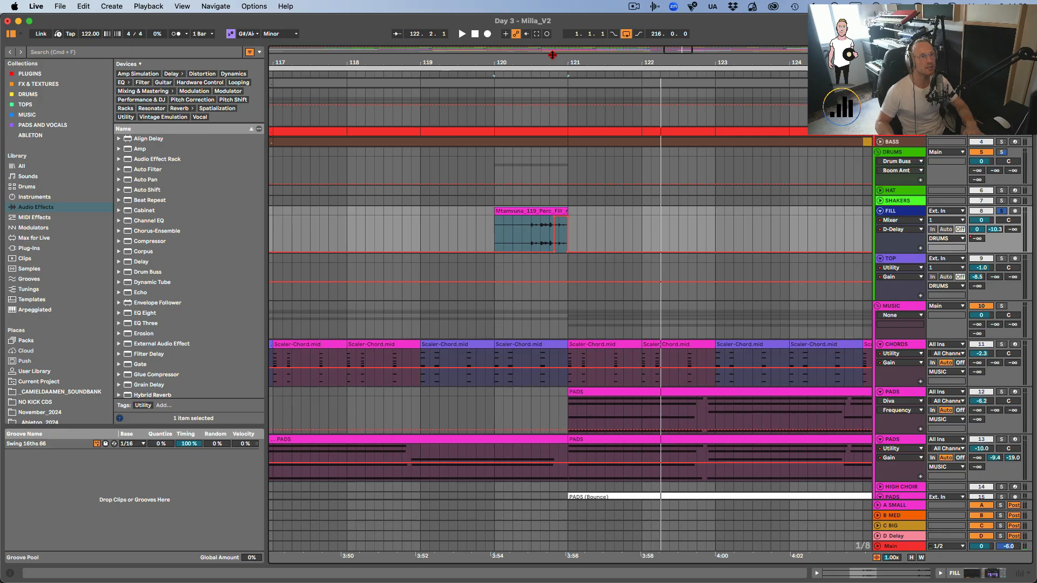
pyautogui.moveTo(559, 69); pyautogui.dragTo(563, 67)
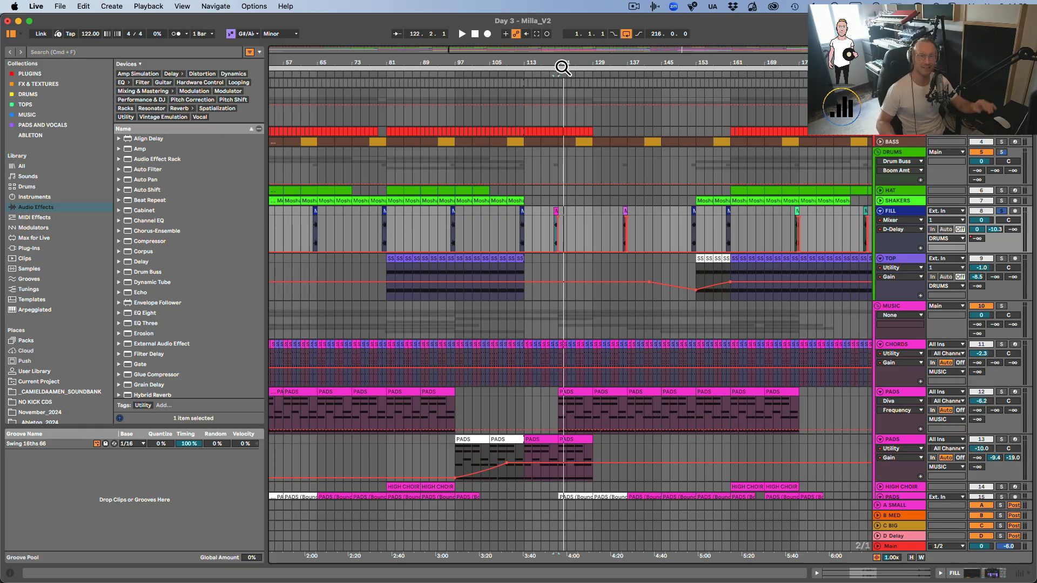
pyautogui.click(563, 67)
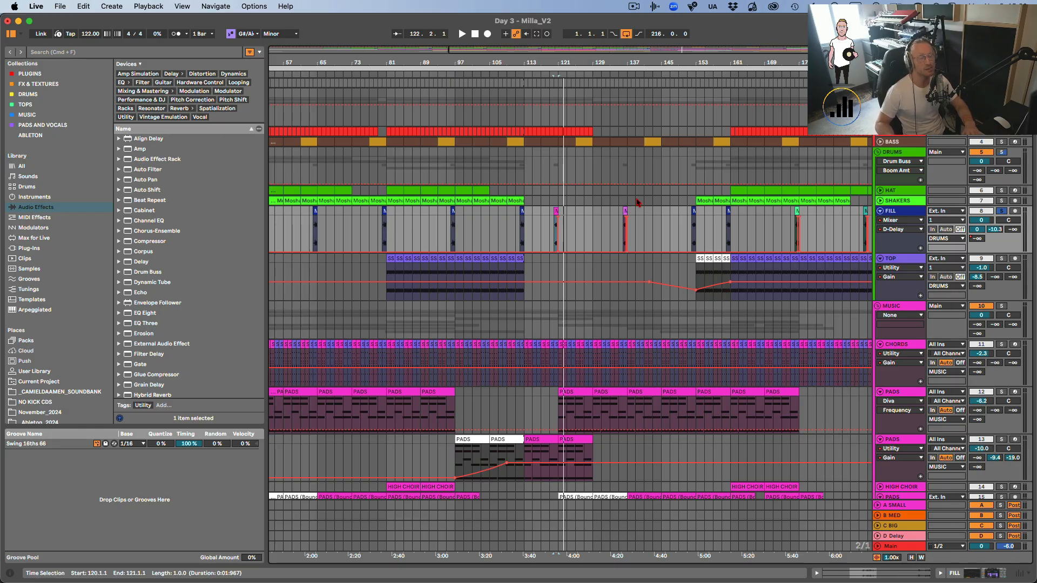
pyautogui.scroll(-1, 637, 202)
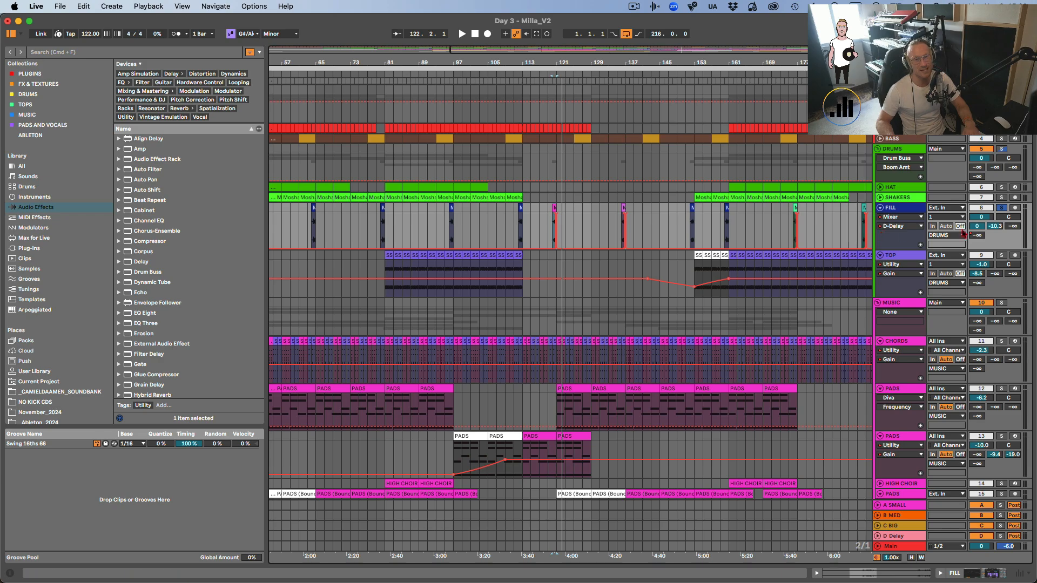
pyautogui.moveTo(560, 62); pyautogui.dragTo(597, 222)
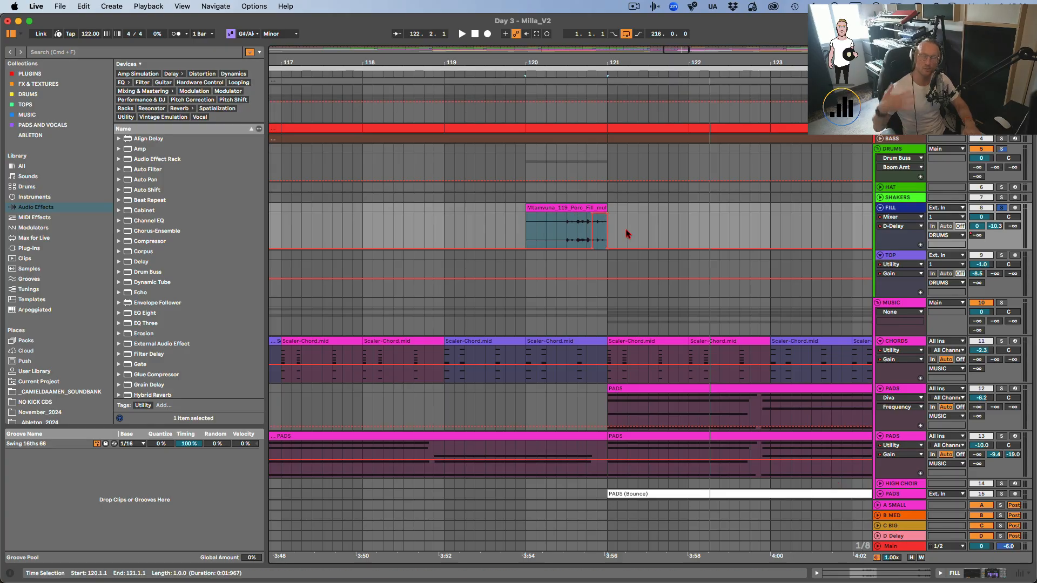
pyautogui.moveTo(631, 65)
pyautogui.mouseDown()
pyautogui.moveTo(632, 51)
pyautogui.moveTo(638, 69)
pyautogui.mouseUp()
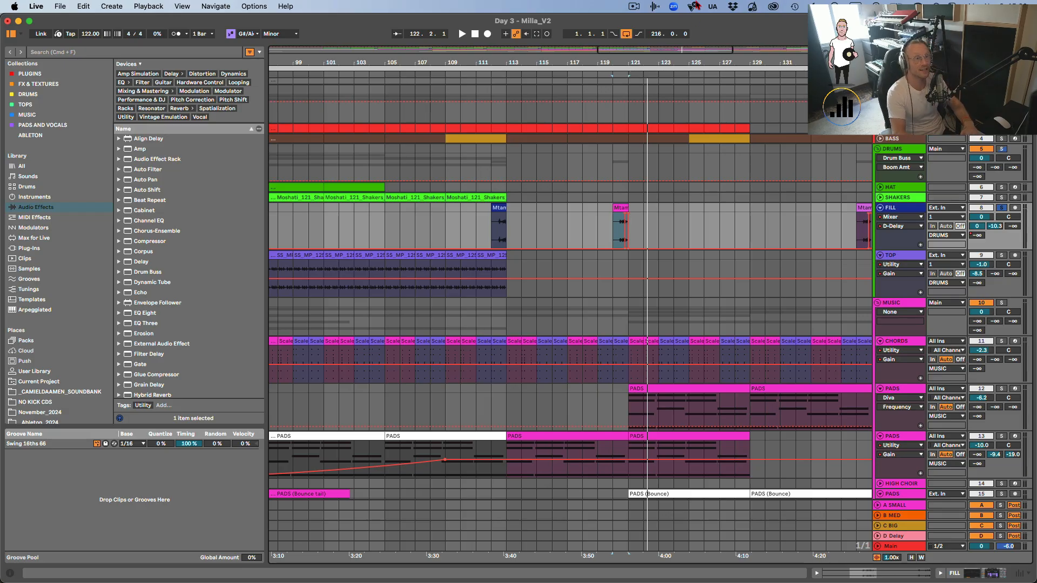
pyautogui.moveTo(687, 66); pyautogui.dragTo(618, 81)
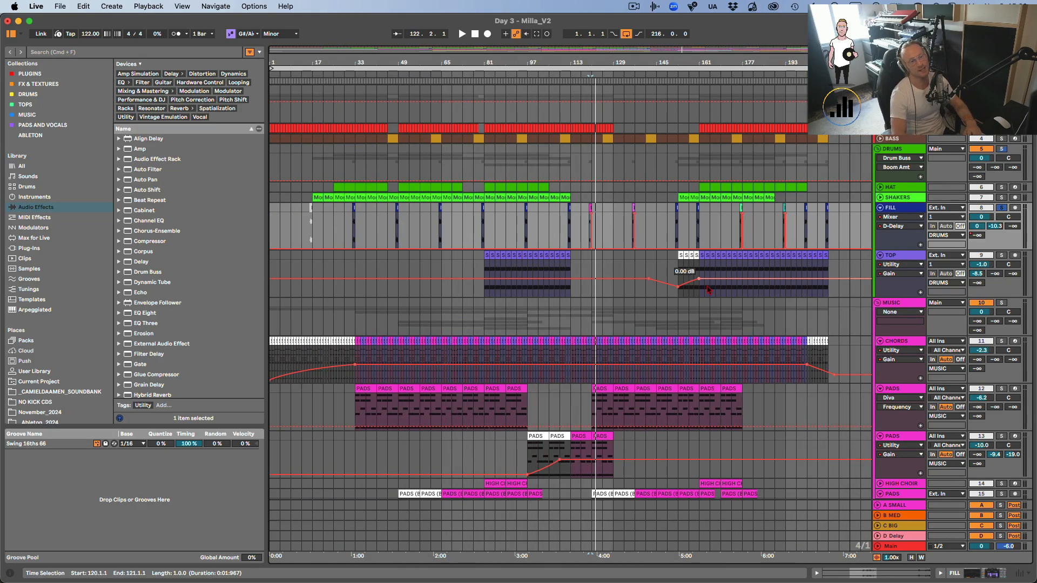
# Examine the Gain automation on TOP and CHORDS and the Auto Filter Frequency automation on the ARP track
pyautogui.scroll(-1, 708, 290)
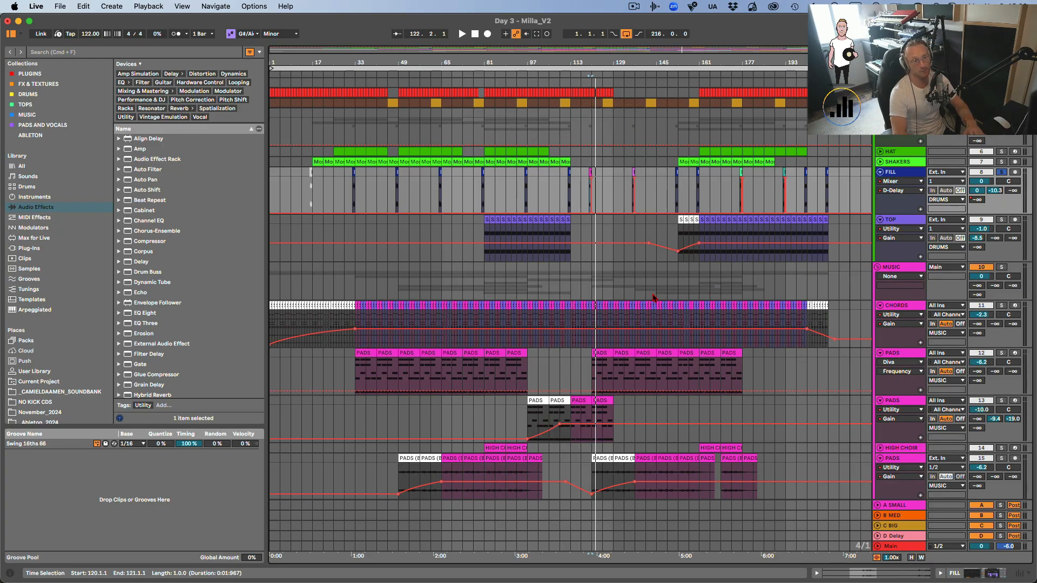
pyautogui.moveTo(677, 252)
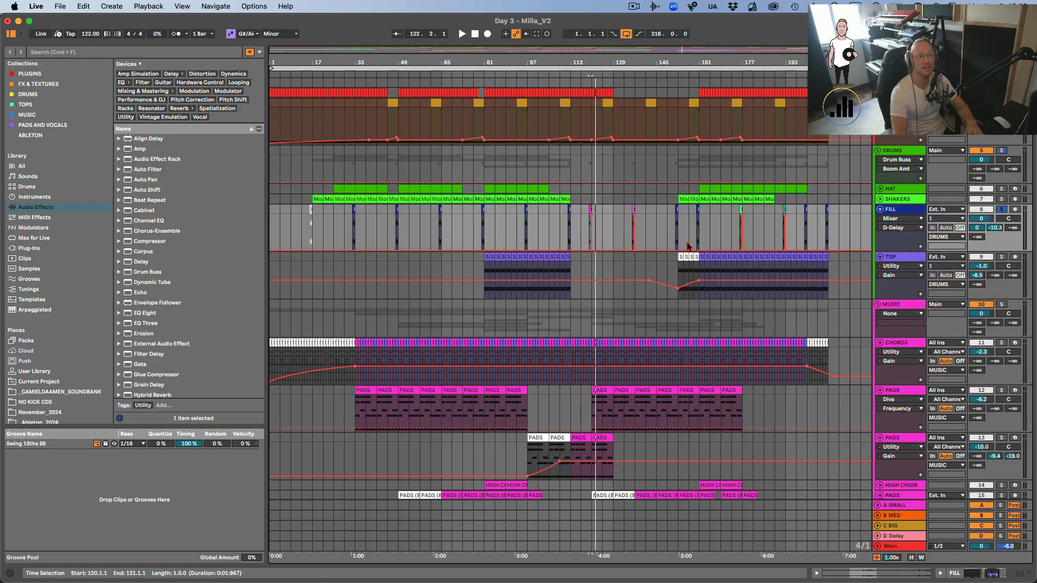
pyautogui.scroll(-5, 689, 247)
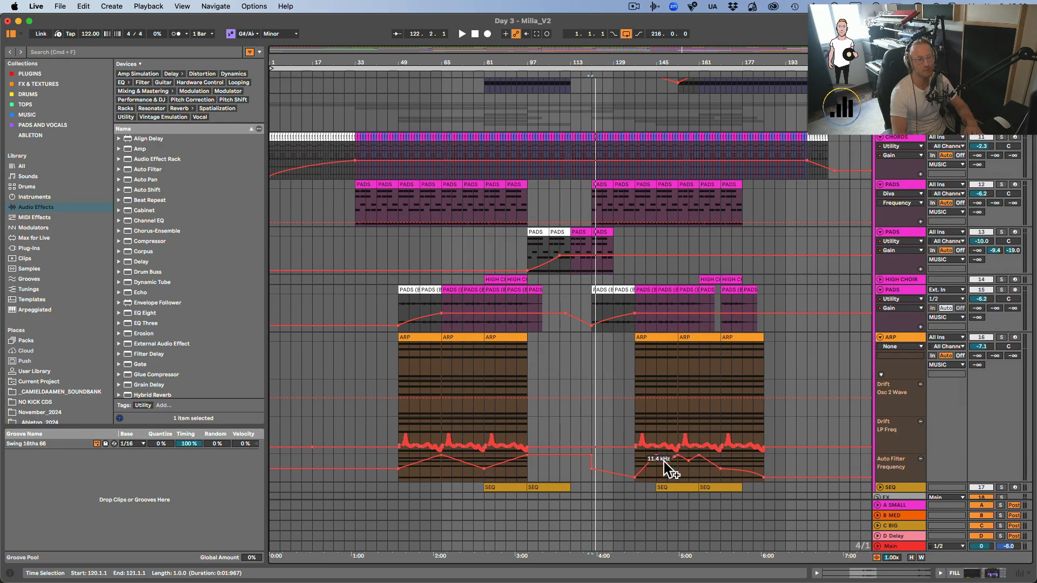
pyautogui.moveTo(658, 462)
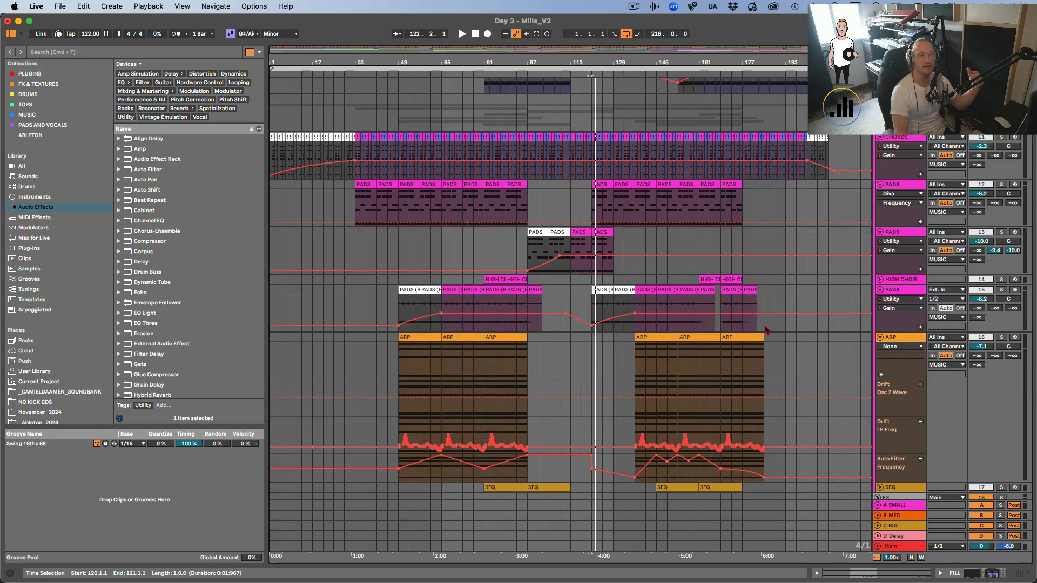
pyautogui.scroll(5, 762, 280)
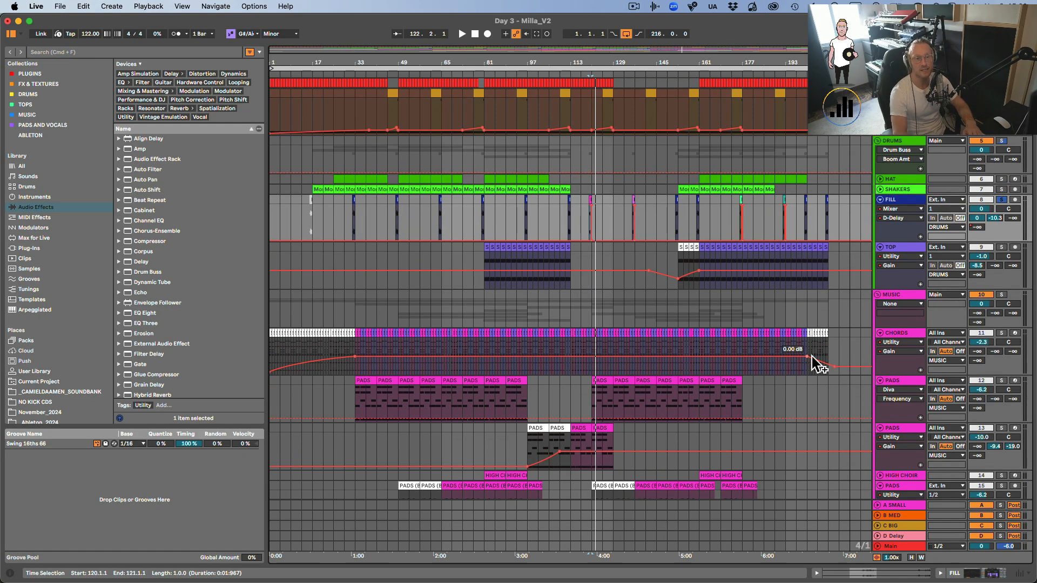
pyautogui.scroll(-5, 841, 371)
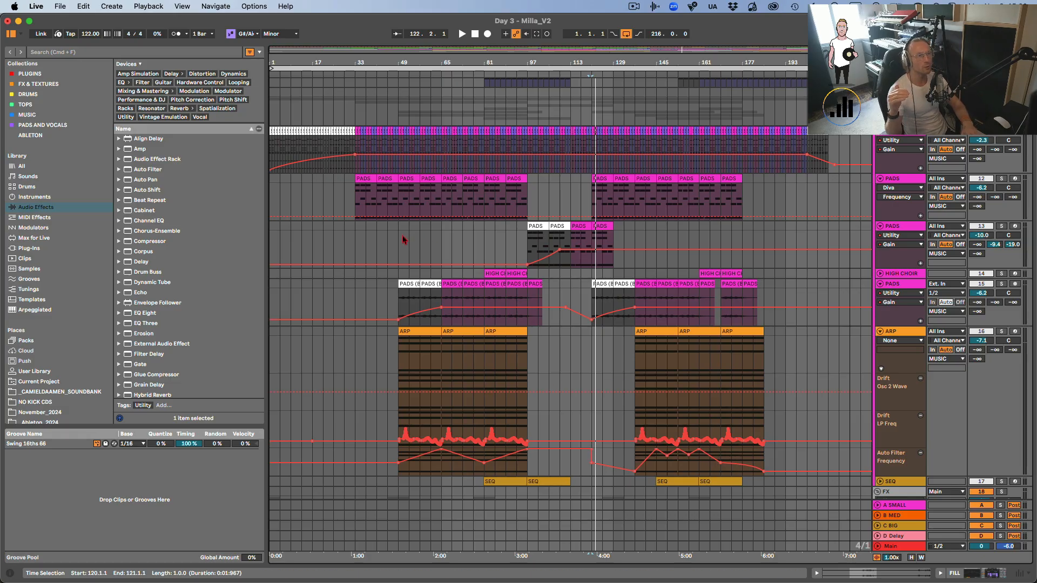
# Select the empty bars 1 to 49 on the second PADS track and review the automation lanes above it up to BASS
pyautogui.moveTo(405, 238); pyautogui.dragTo(211, 240)
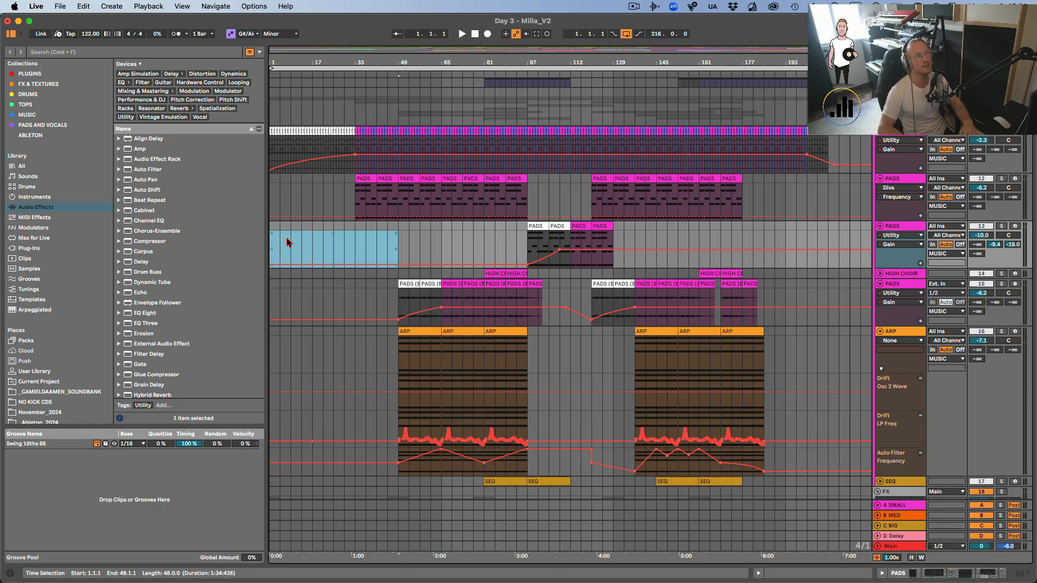
pyautogui.scroll(6, 287, 232)
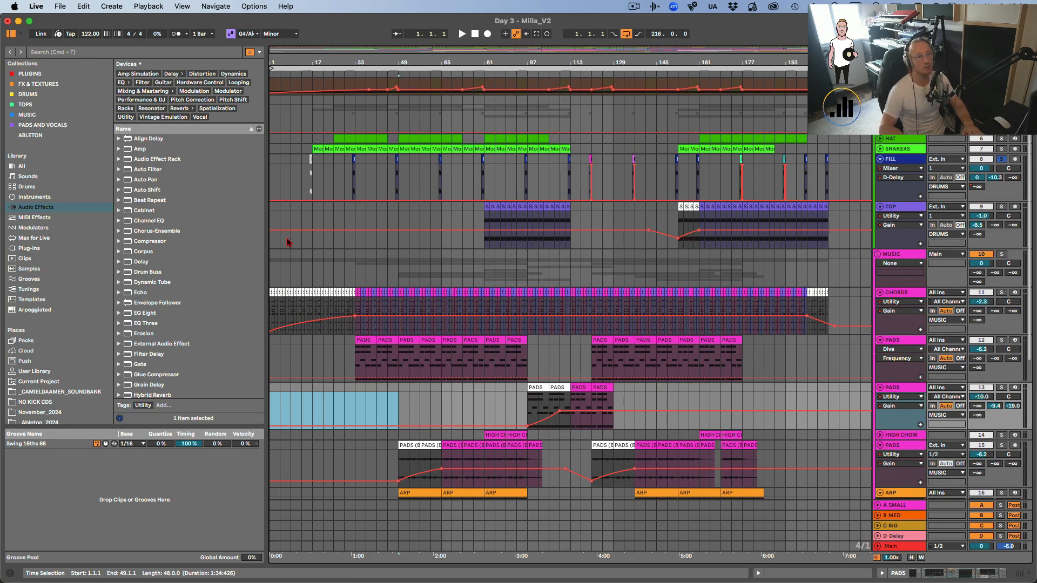
pyautogui.scroll(3, 287, 241)
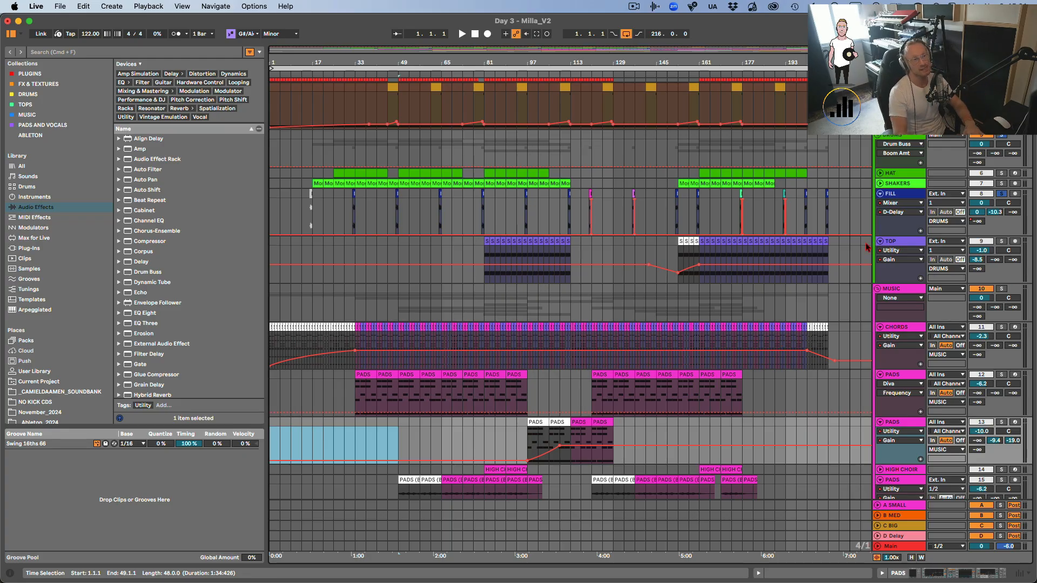
pyautogui.scroll(3, 865, 247)
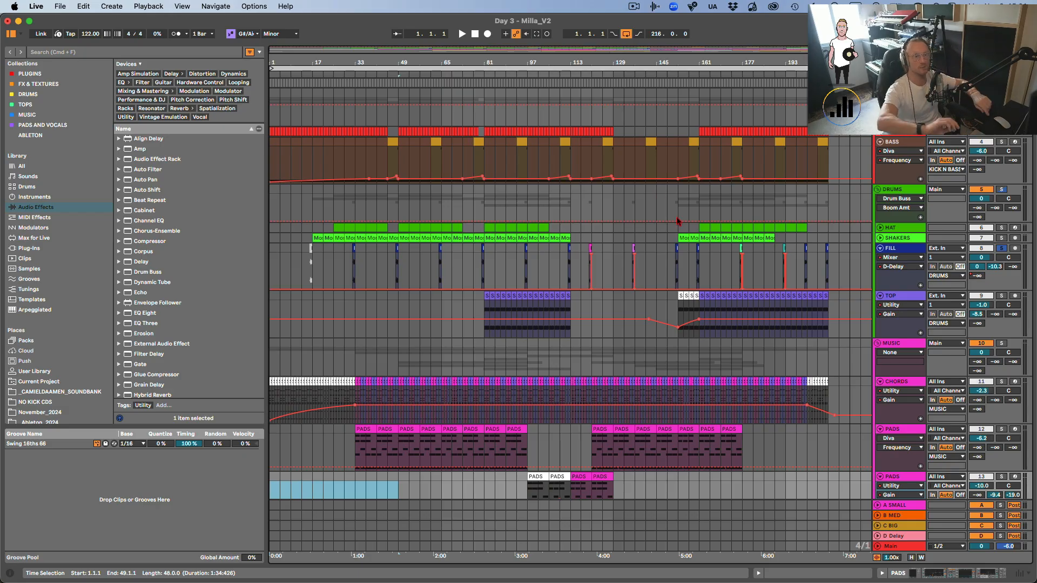
# Select the D Delay return track and the FILL clip at bar 136 whose send automation feeds it
pyautogui.click(900, 540)
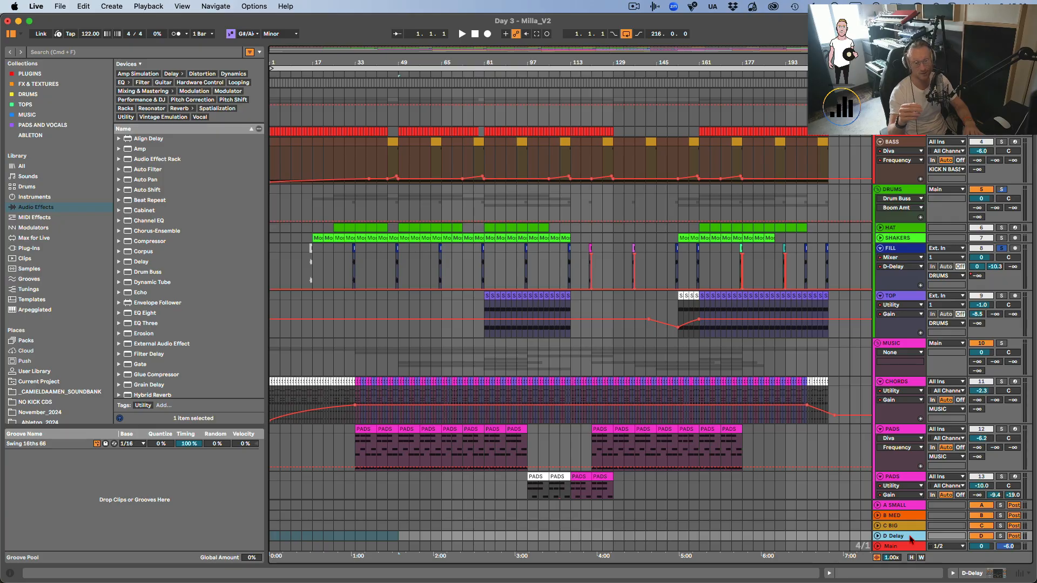
pyautogui.click(633, 248)
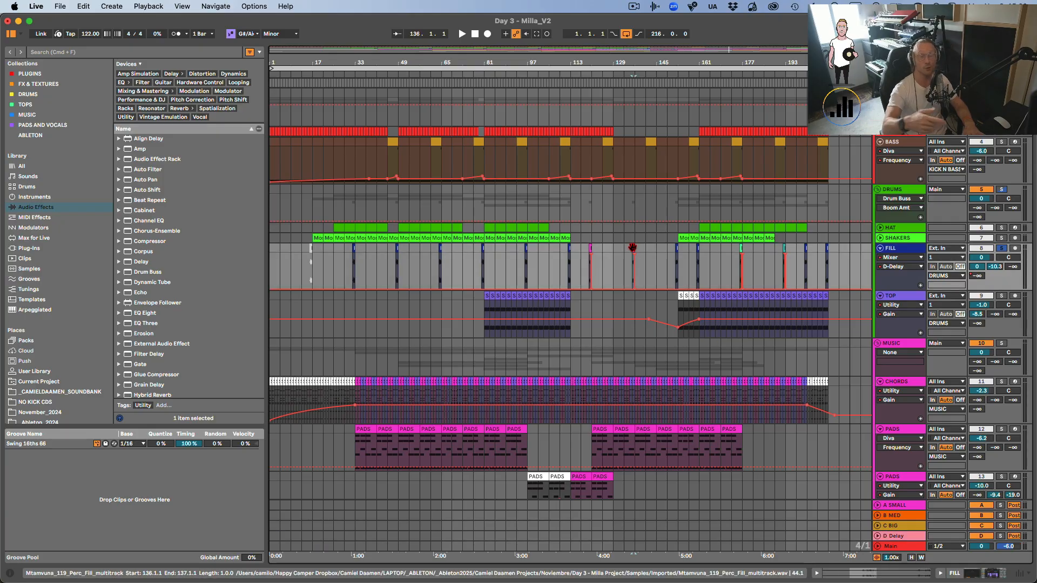